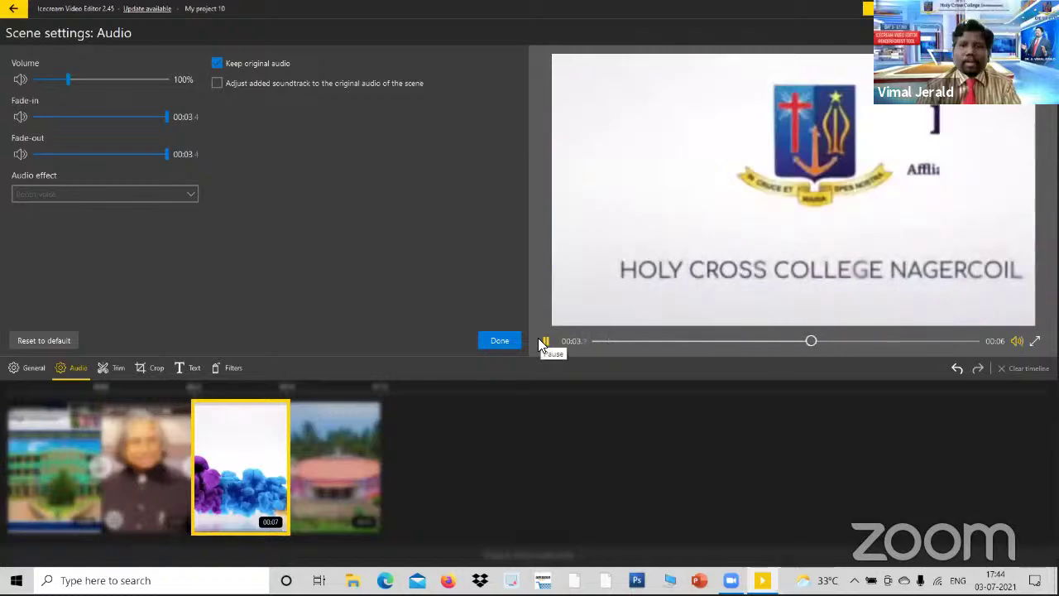
Raise the third scene's audio volume to 346%, play the scene, and raise the volume further to 378%.
left_click_drag(66, 79, 148, 79)
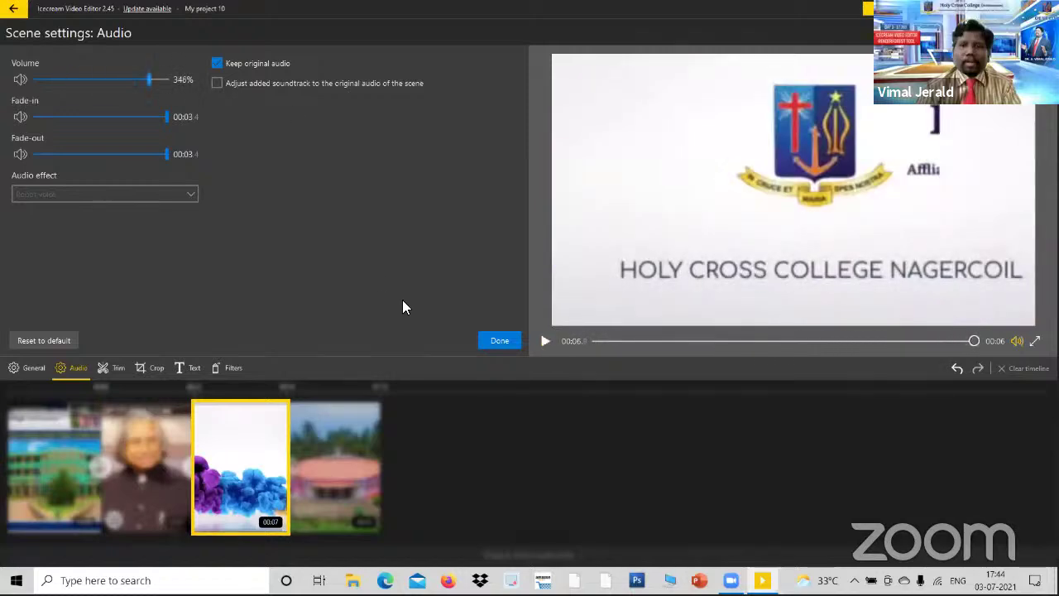
left_click(542, 341)
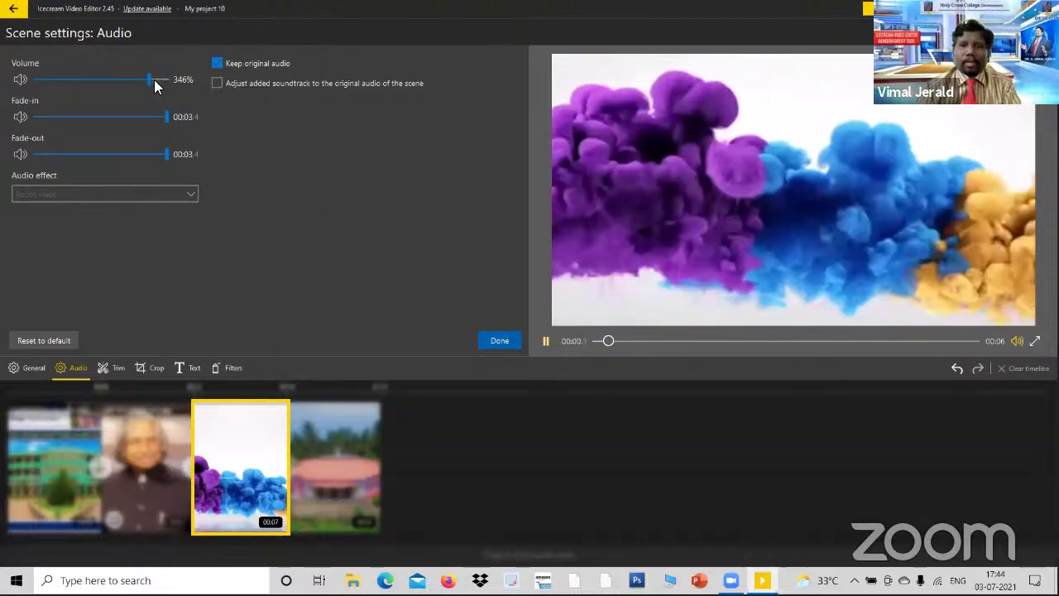
left_click(157, 80)
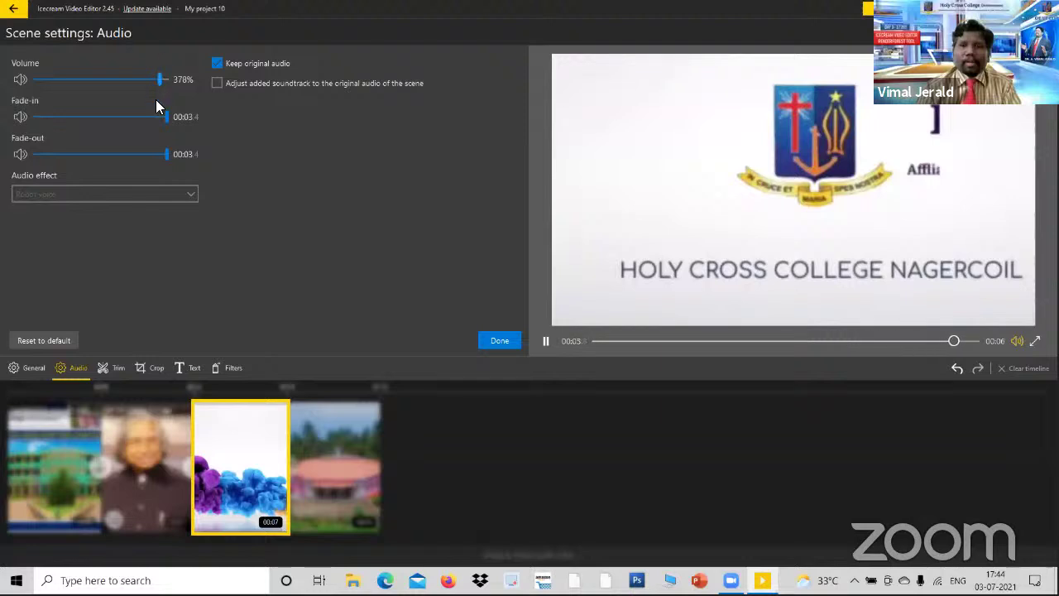
Try the Chorus and Chipmunk audio effects on the third scene, playing the preview with each one.
left_click(196, 194)
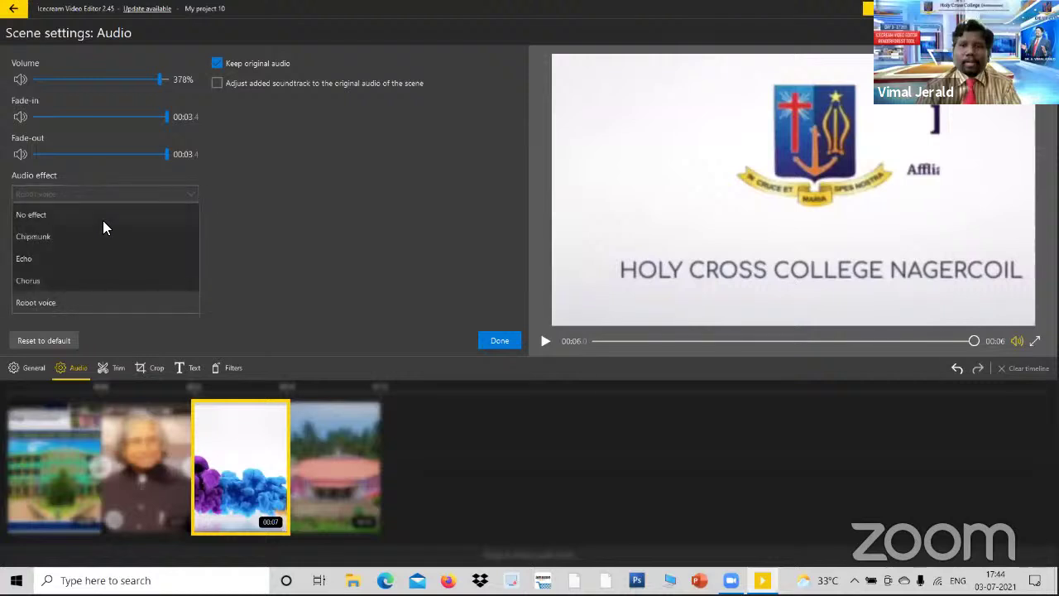
left_click(59, 280)
left_click(545, 342)
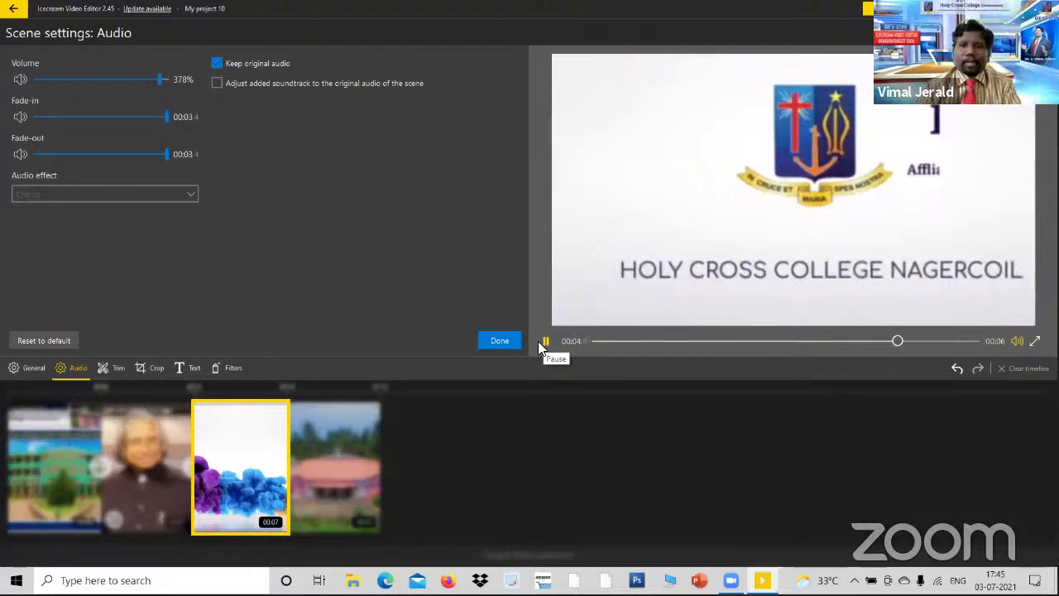
left_click(149, 193)
left_click(65, 236)
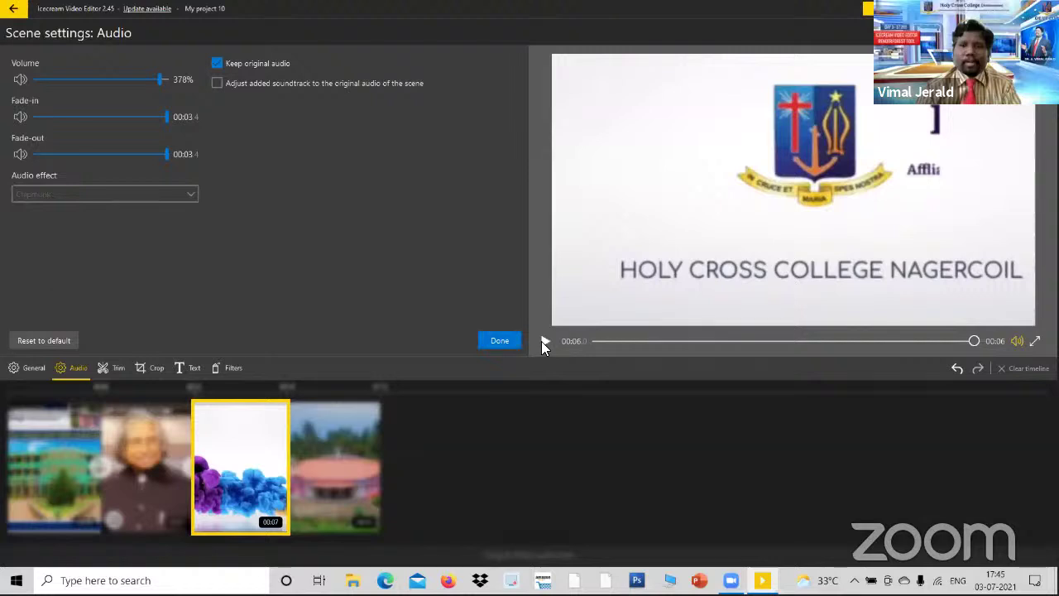
left_click(543, 342)
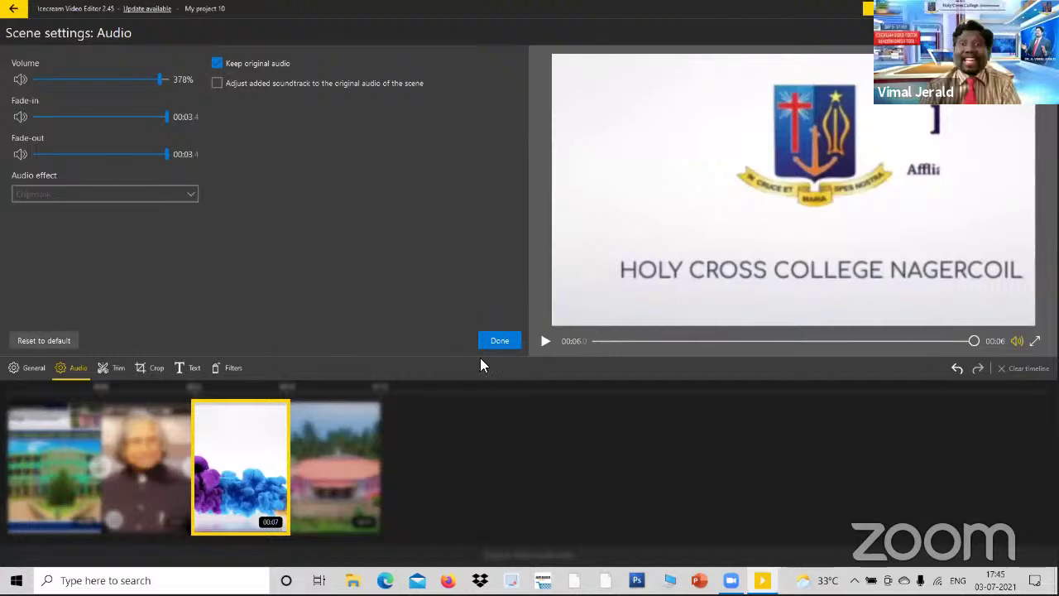
Reset the third scene's audio settings to their defaults.
left_click(39, 339)
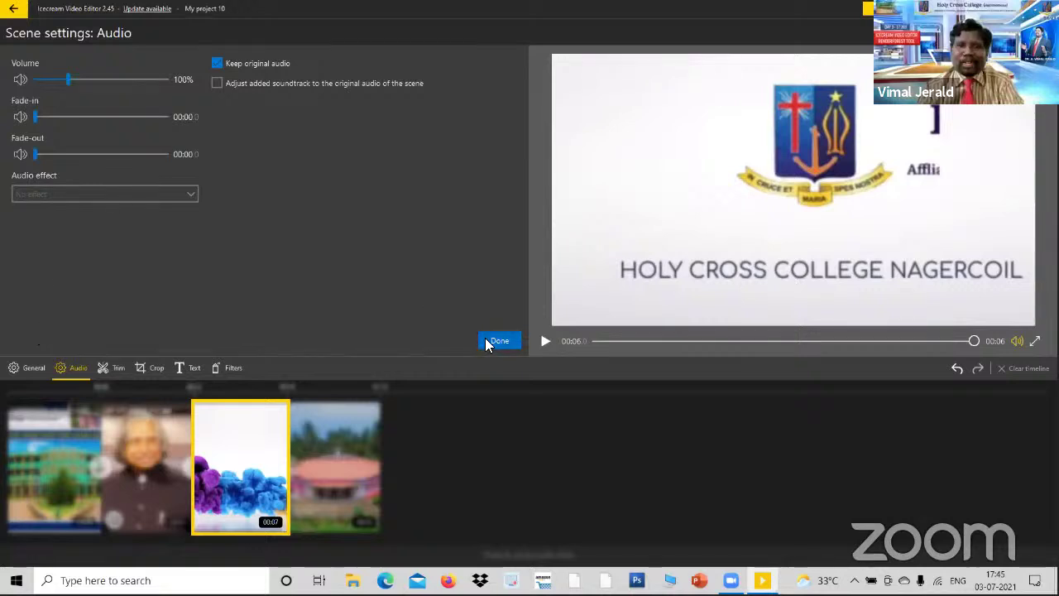
left_click(76, 369)
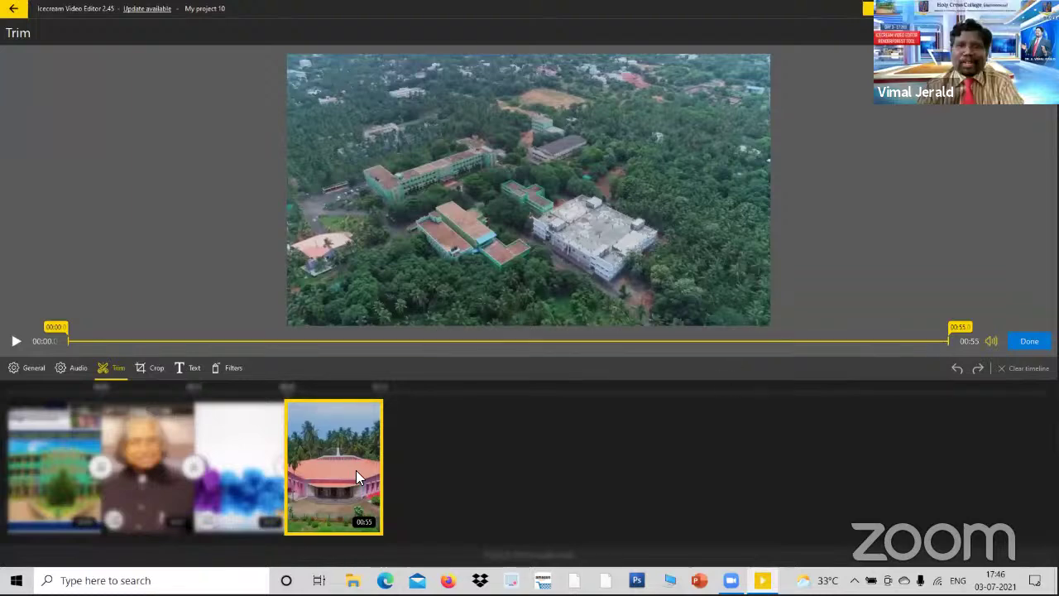
Trim the fourth clip, the campus video, to run from 00:05.4 to 00:20.4, and apply the trim.
left_click(375, 428)
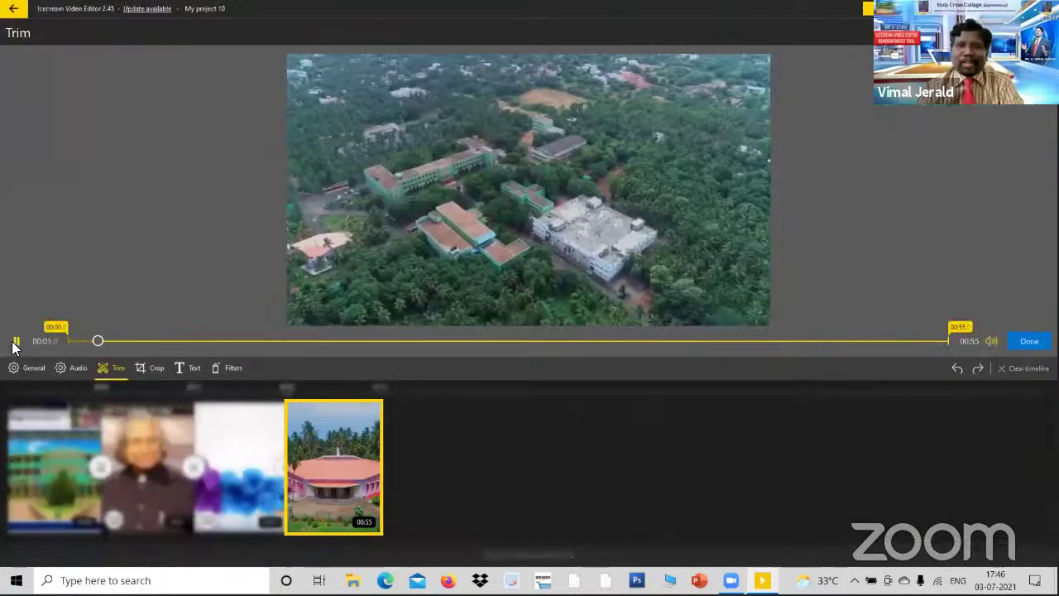
left_click(16, 340)
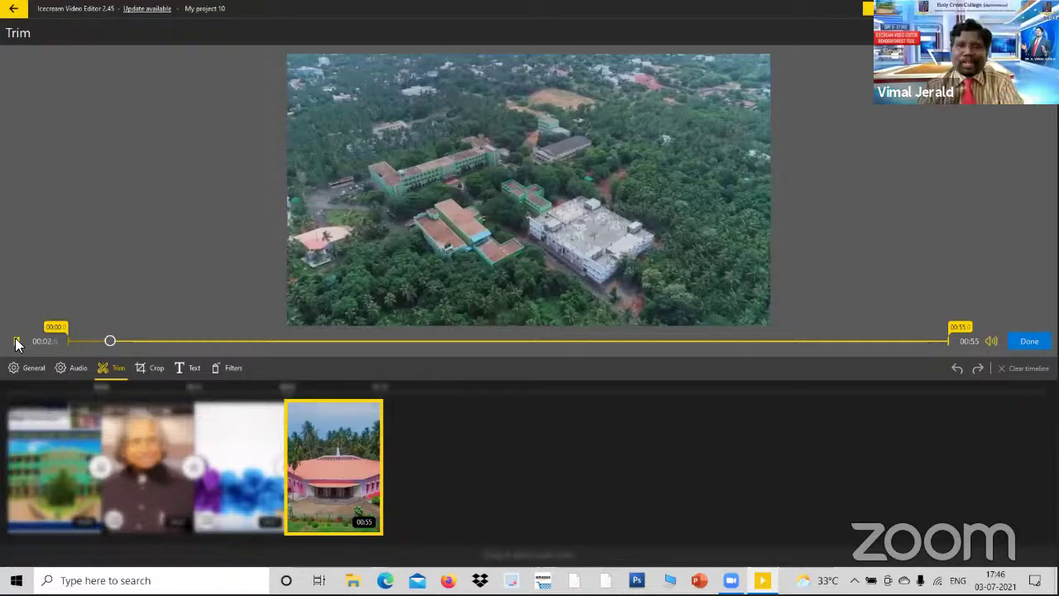
left_click(16, 341)
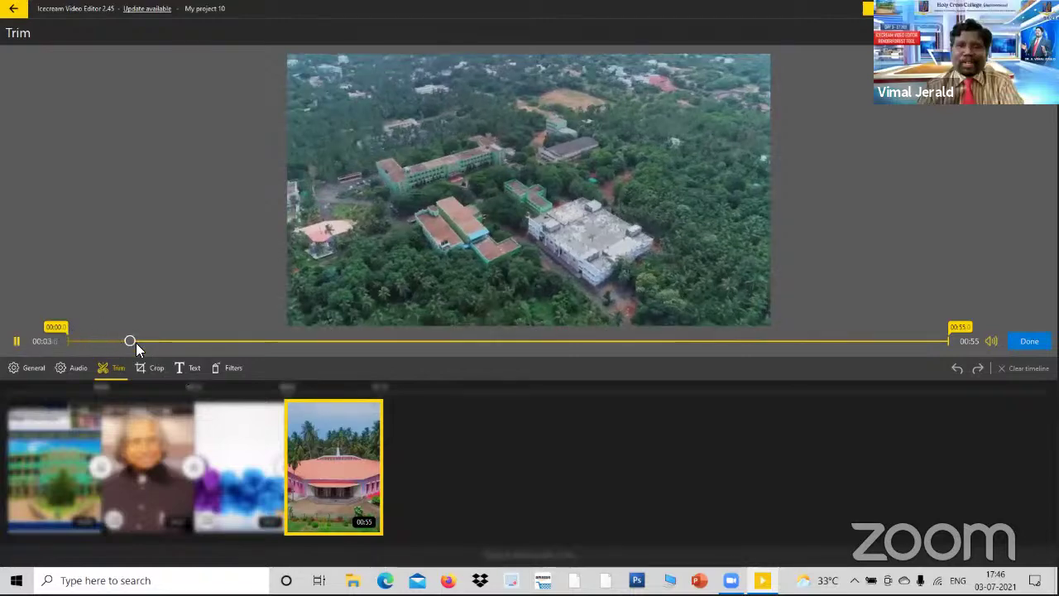
left_click_drag(130, 341, 89, 340)
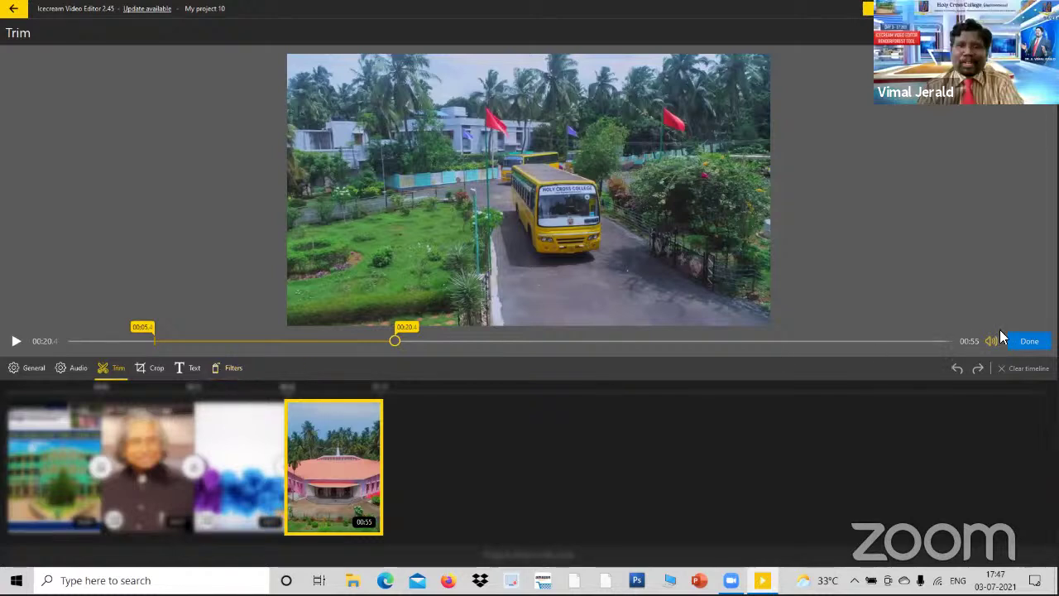
left_click(1029, 341)
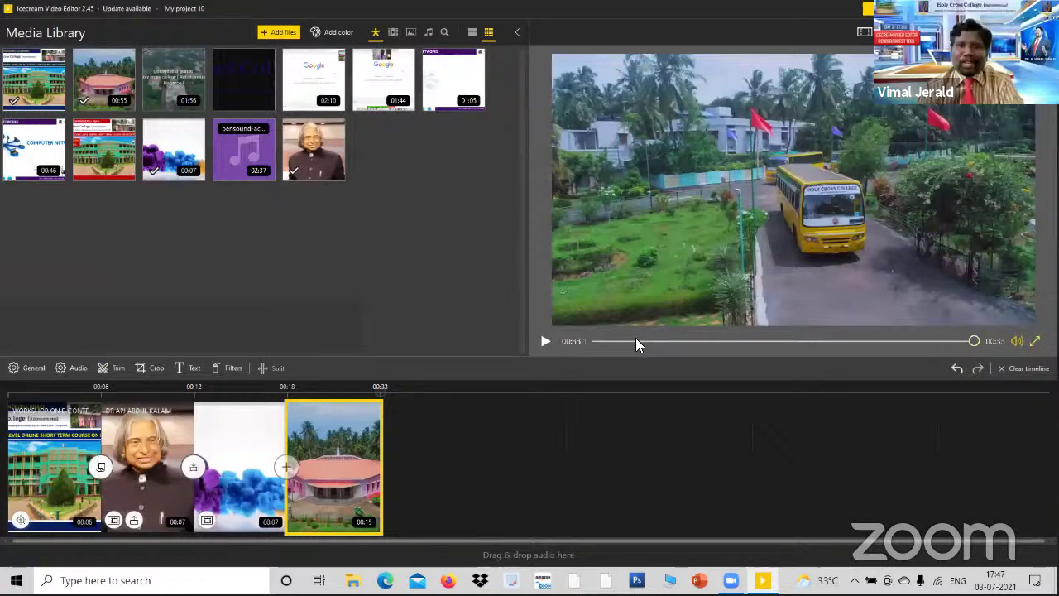
key("space")
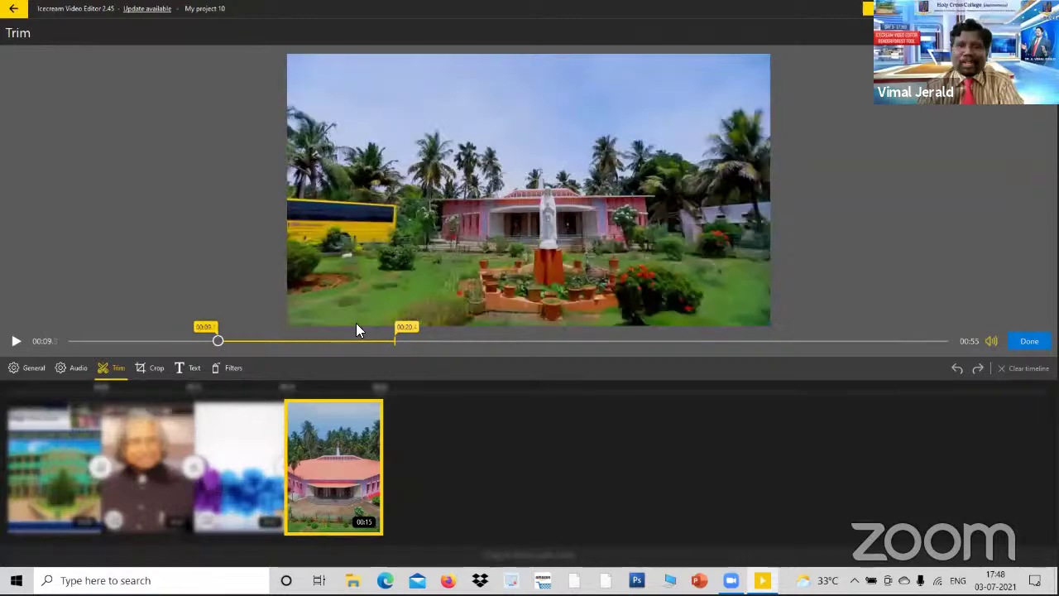
Tighten the campus video's trim to run from about 00:09 to about 00:17, apply it, and preview the project.
left_click_drag(395, 340, 344, 340)
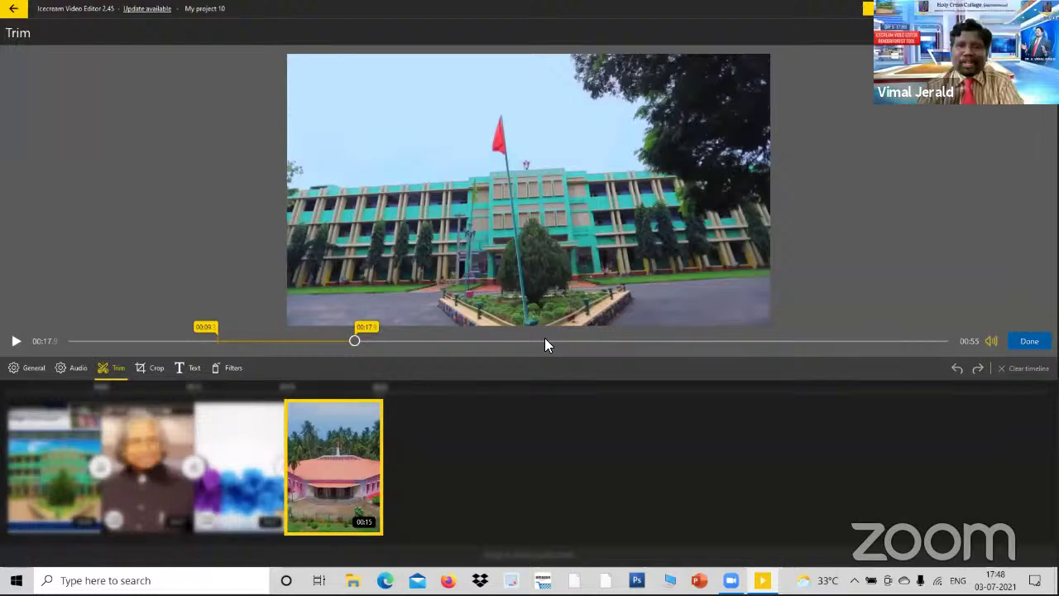
key("Return")
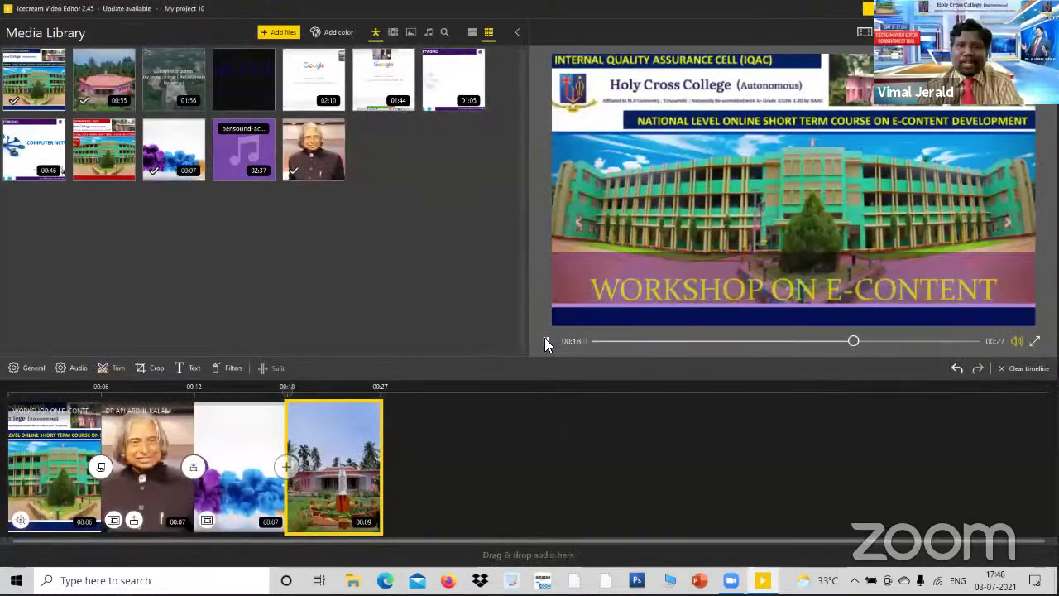
left_click(546, 341)
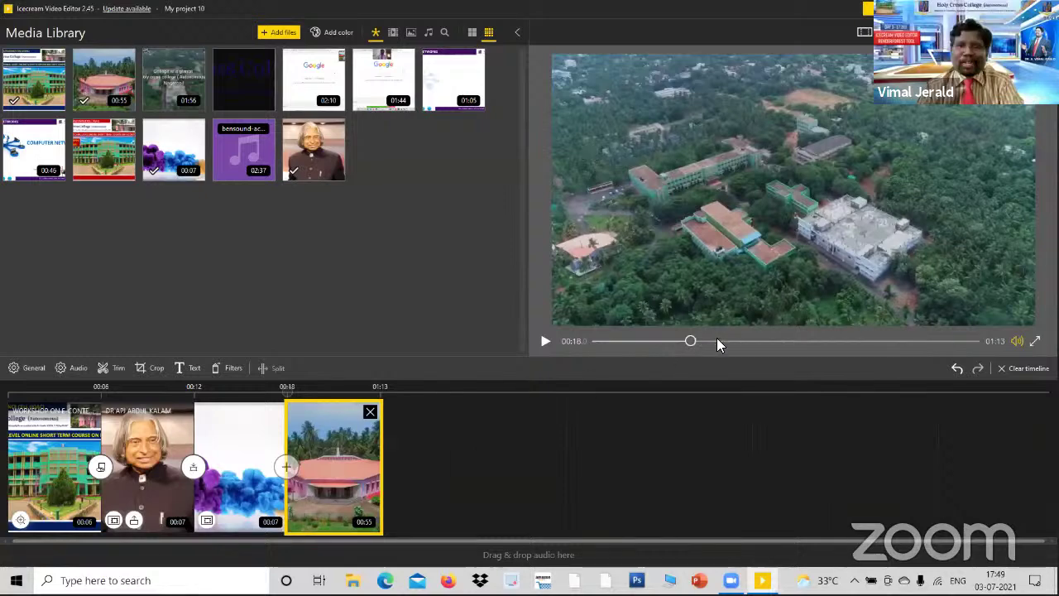
Split the full-length campus video at about 00:23 on the project timeline.
left_click_drag(716, 339, 702, 339)
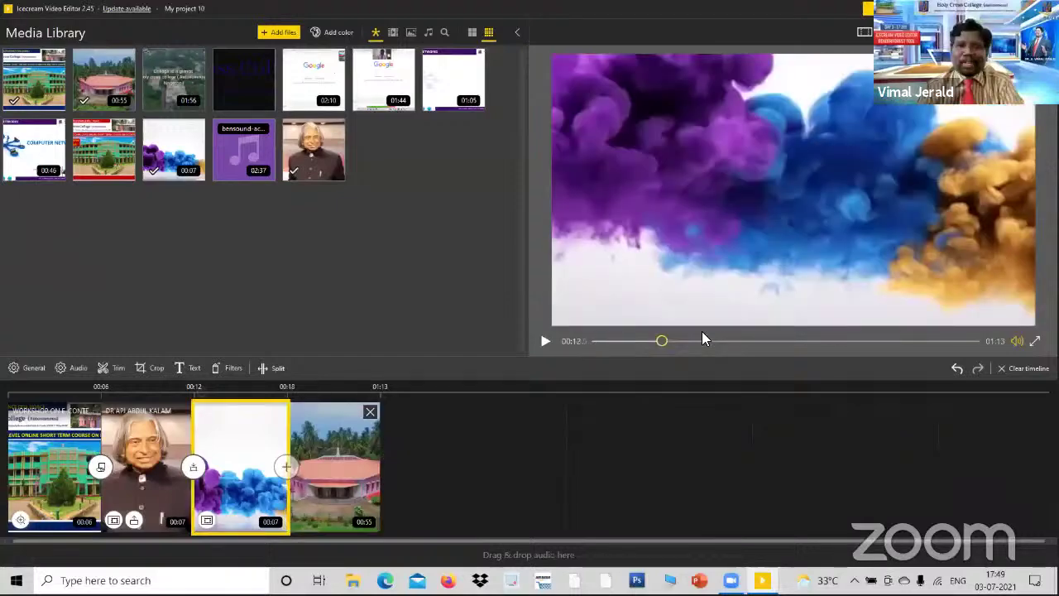
left_click(702, 339)
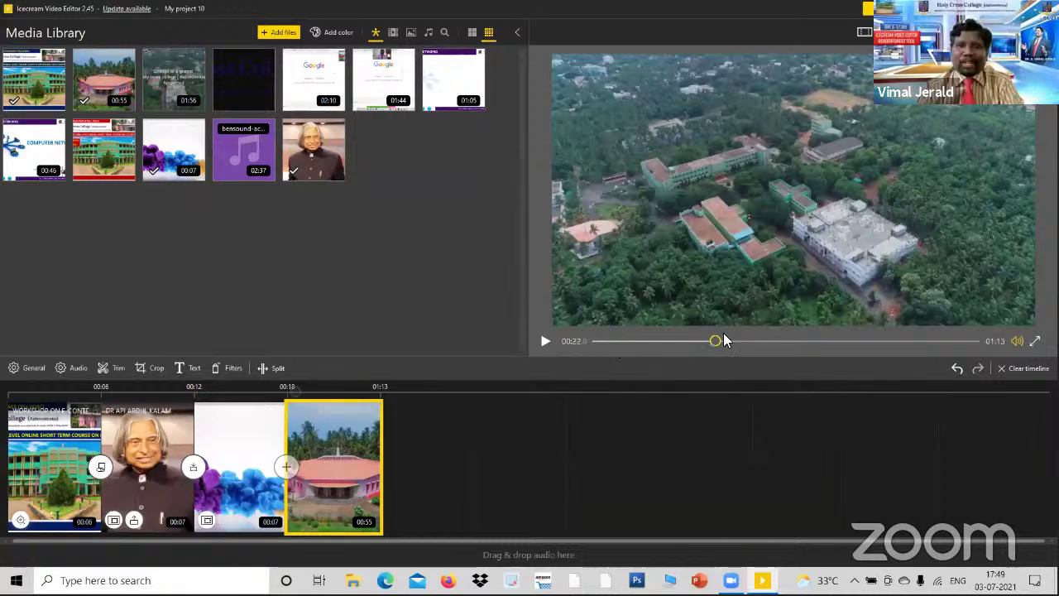
left_click(275, 369)
left_click(327, 433)
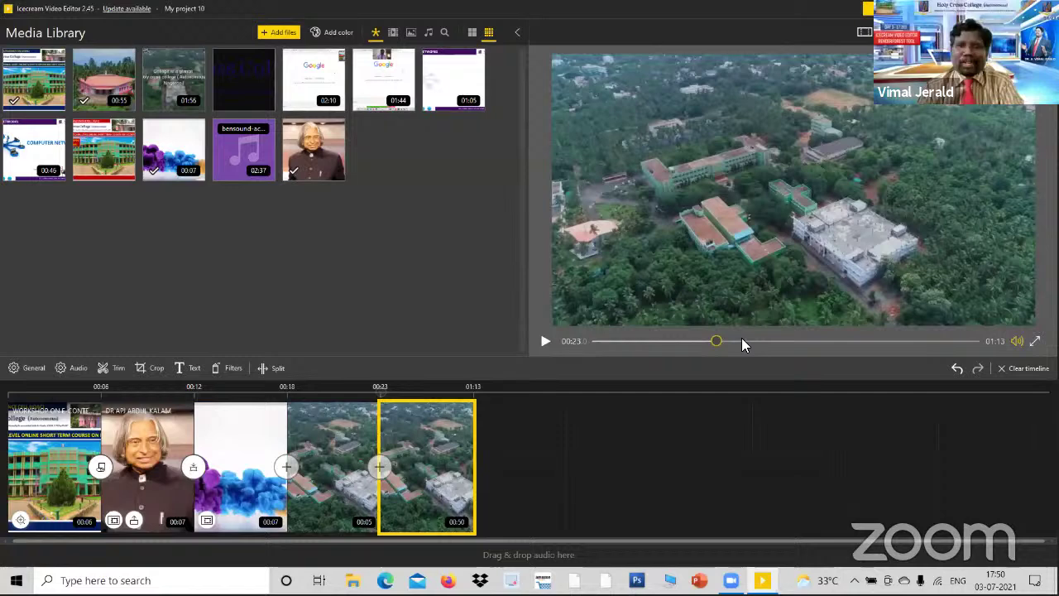
Split the remaining part of the campus video again at about 00:25 and about 00:29.
key("s")
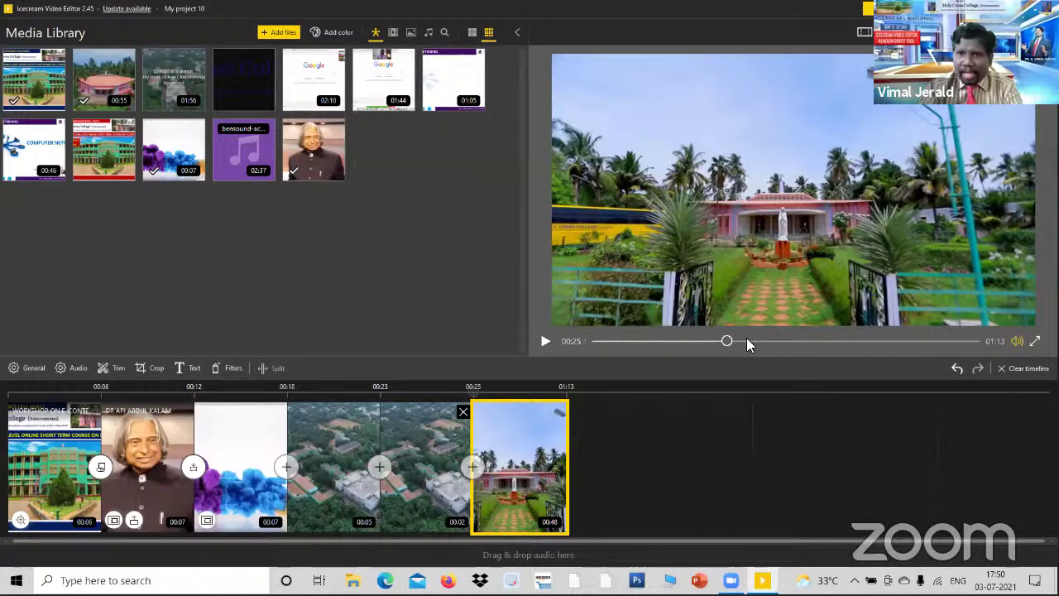
left_click(746, 340)
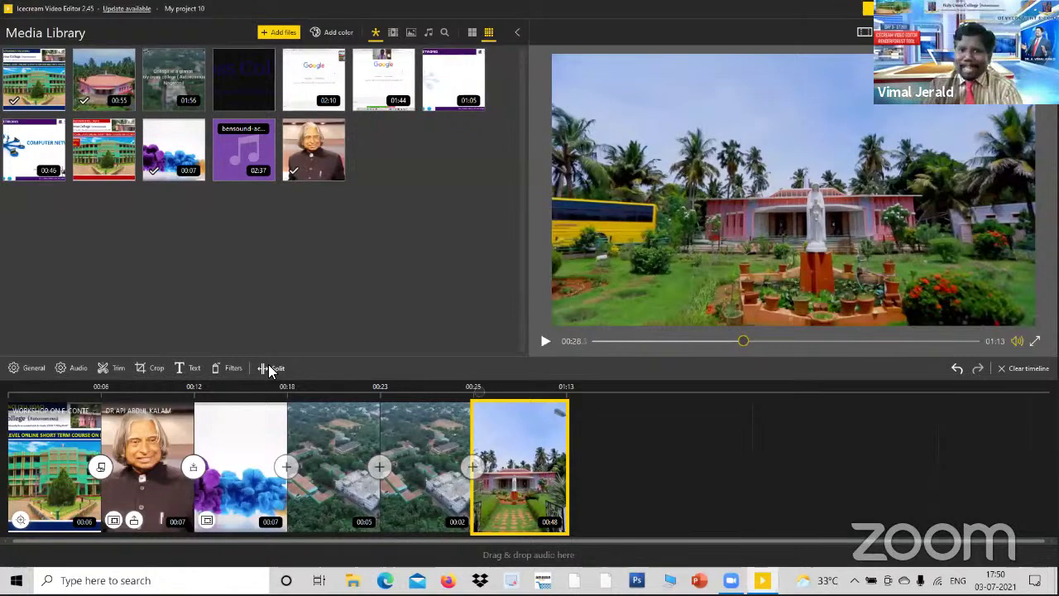
left_click(268, 369)
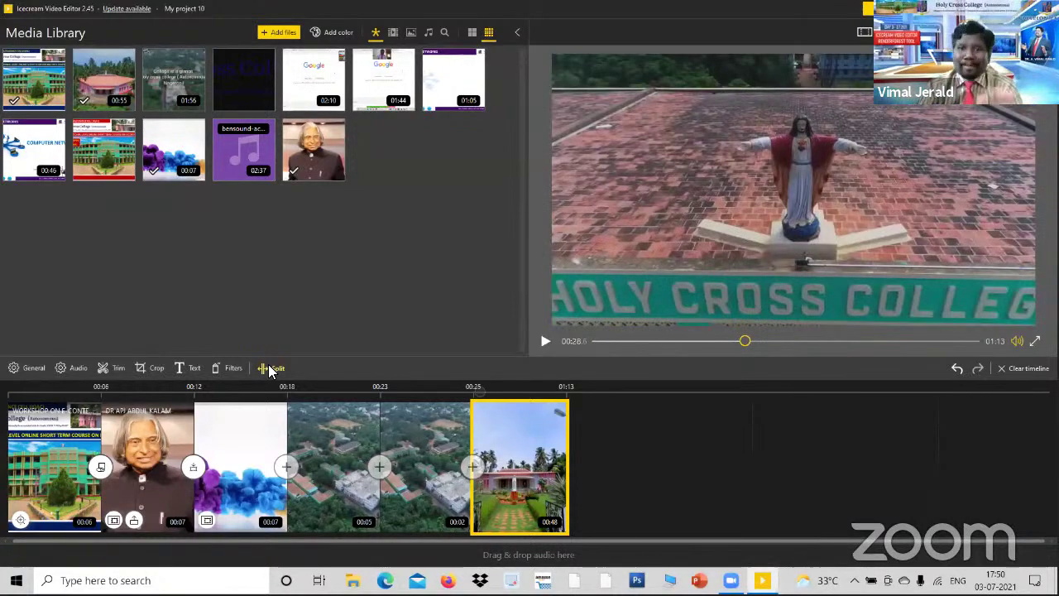
left_click(268, 369)
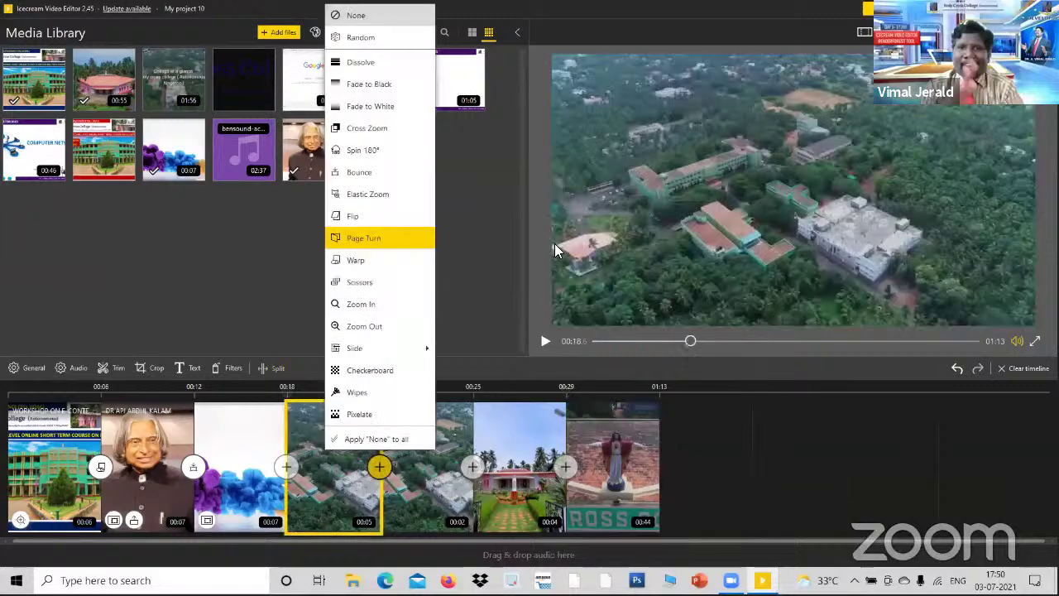
Add a Page Turn transition between the first two campus pieces, give the next two joints transitions as well, and preview the result.
left_click(364, 236)
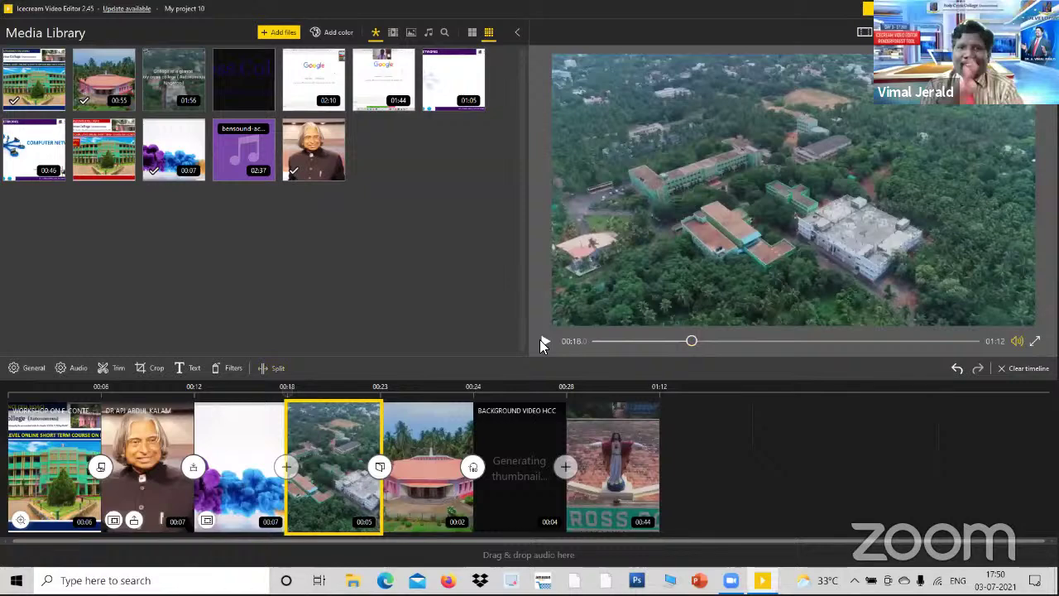
left_click(543, 342)
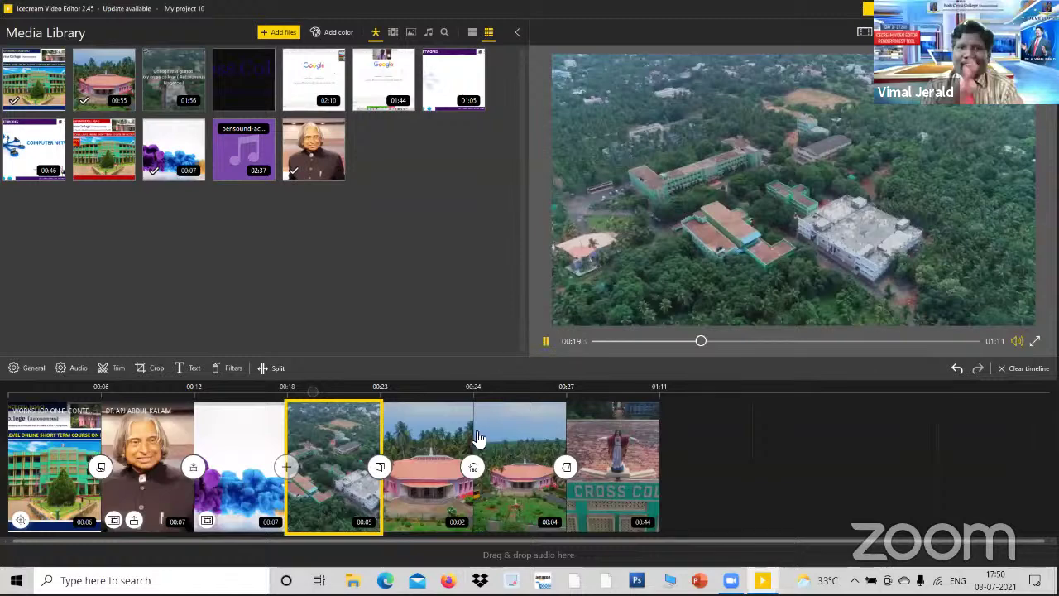
left_click(545, 342)
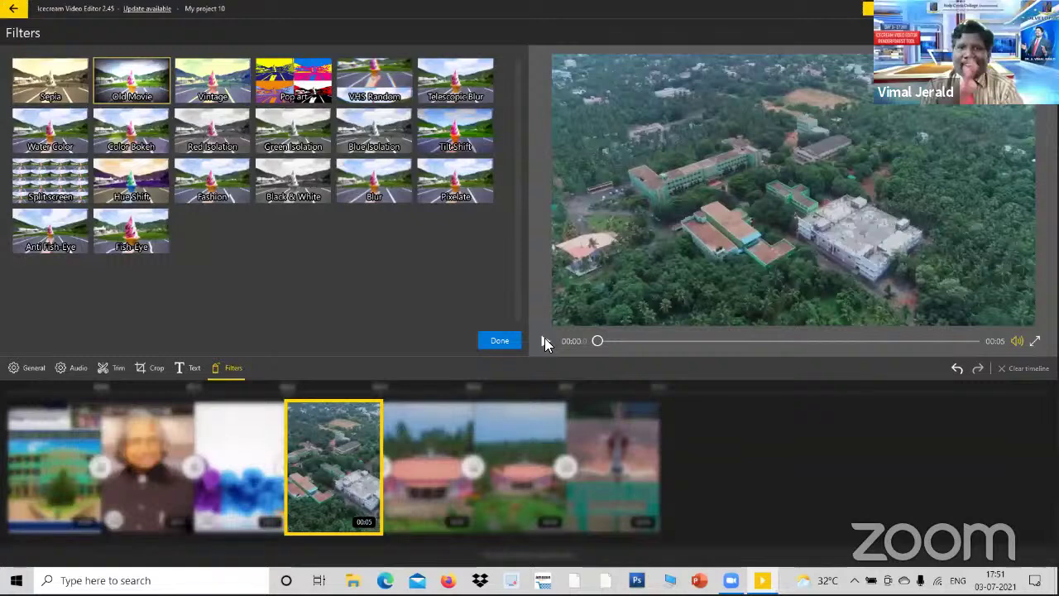
Apply the Sepia filter to the first campus piece, preview it, and replace it with the Vintage filter.
left_click(545, 341)
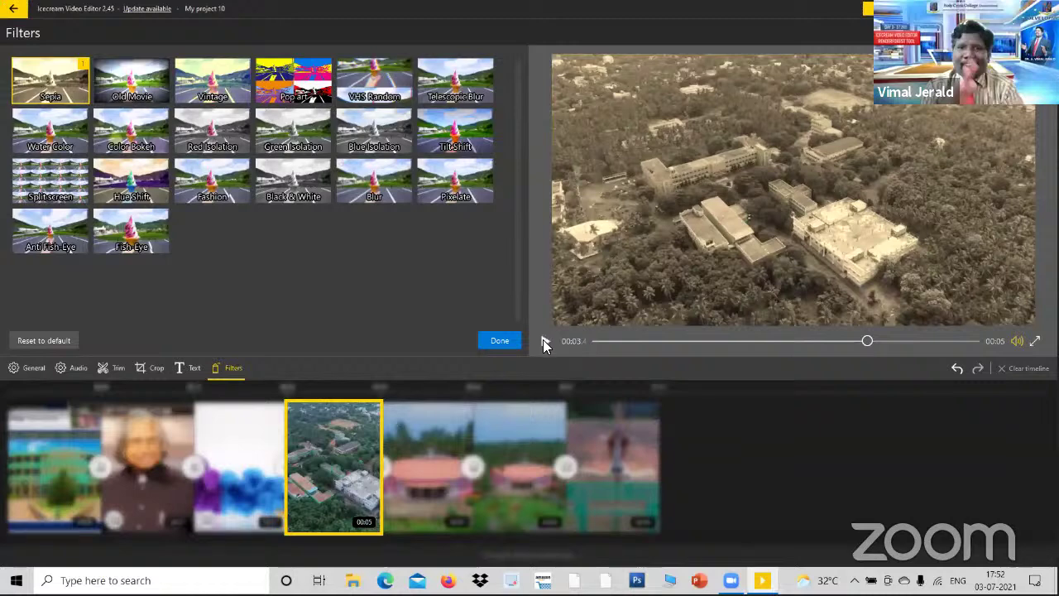
left_click(546, 342)
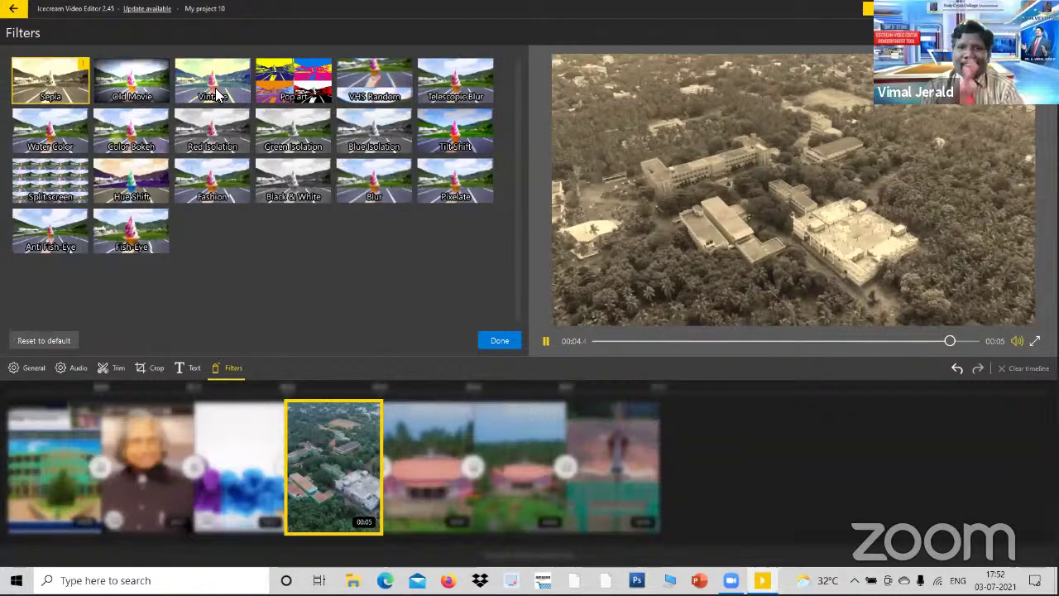
left_click(618, 340)
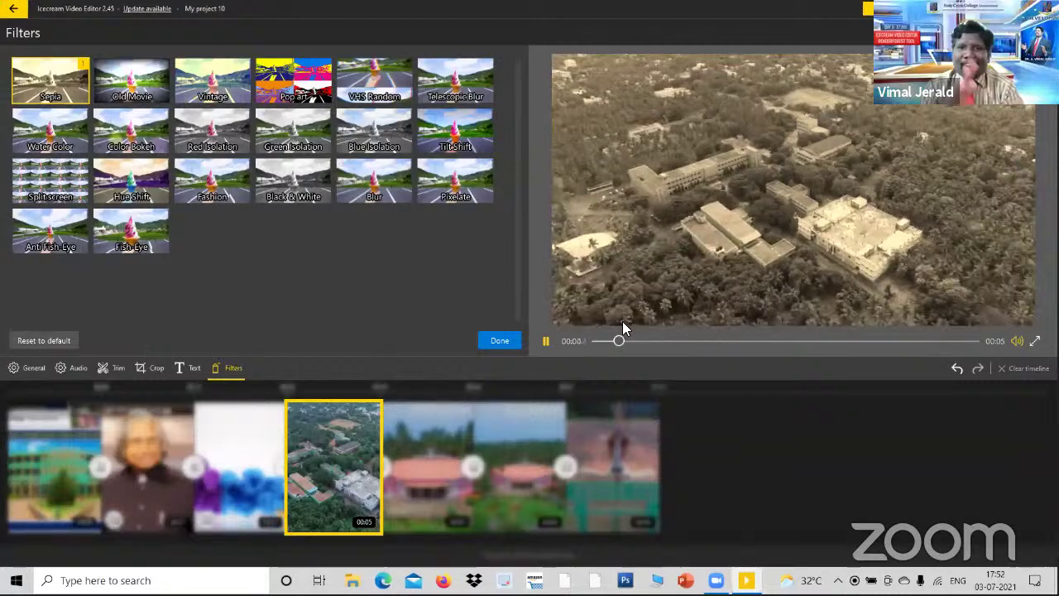
left_click(546, 340)
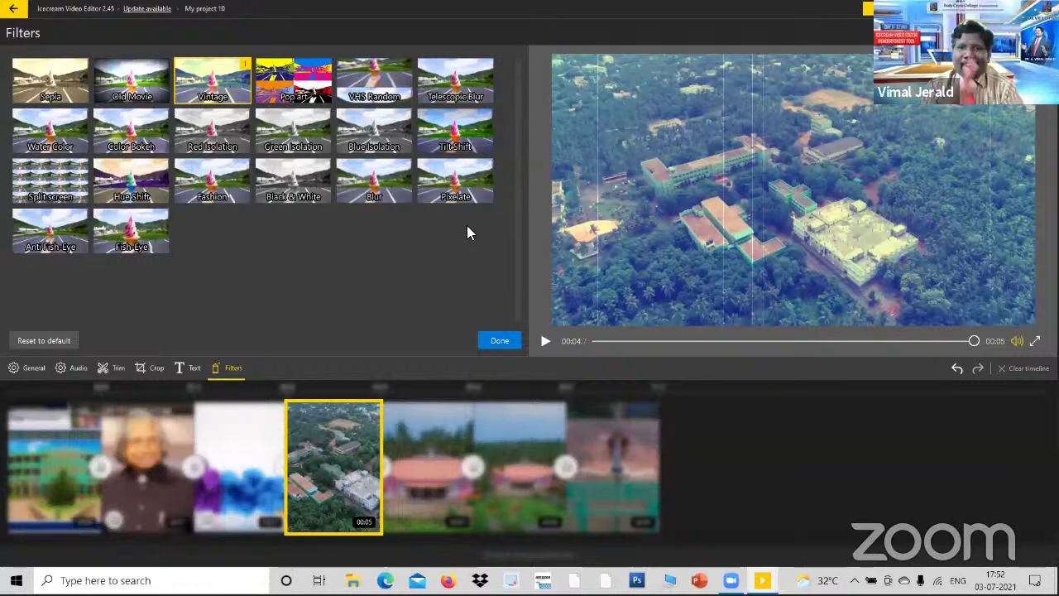
Try adding the Blur filter on top of Vintage for the first campus piece, and undo that filter.
key("Left")
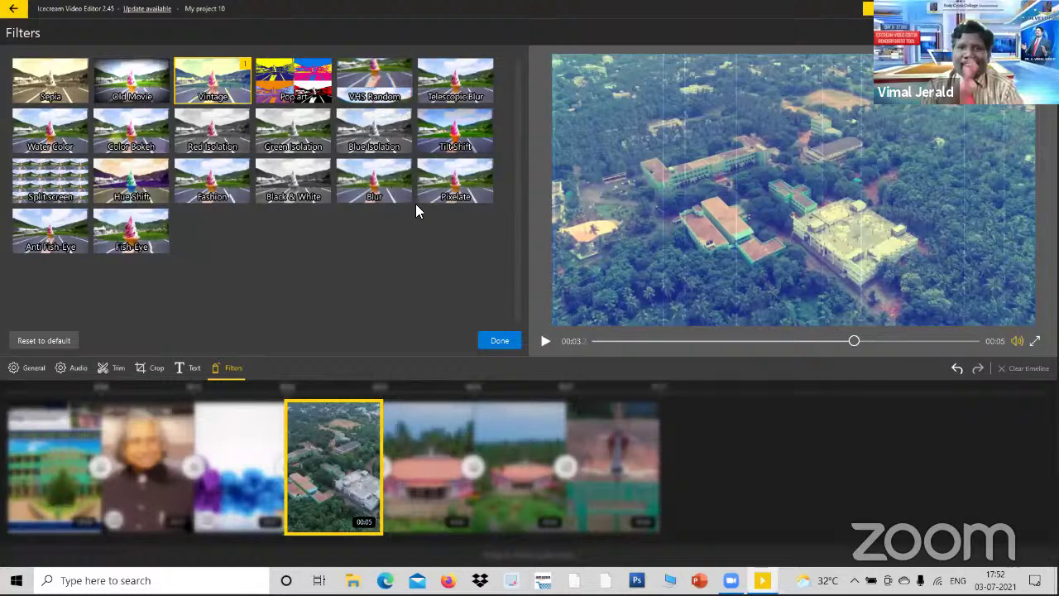
left_click(395, 189)
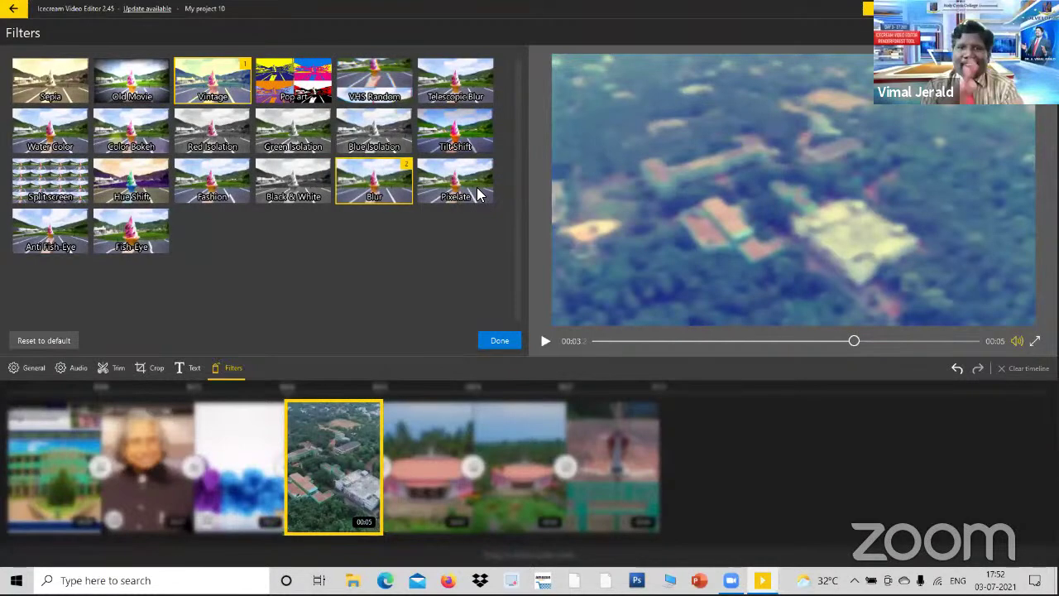
key("ctrl+z")
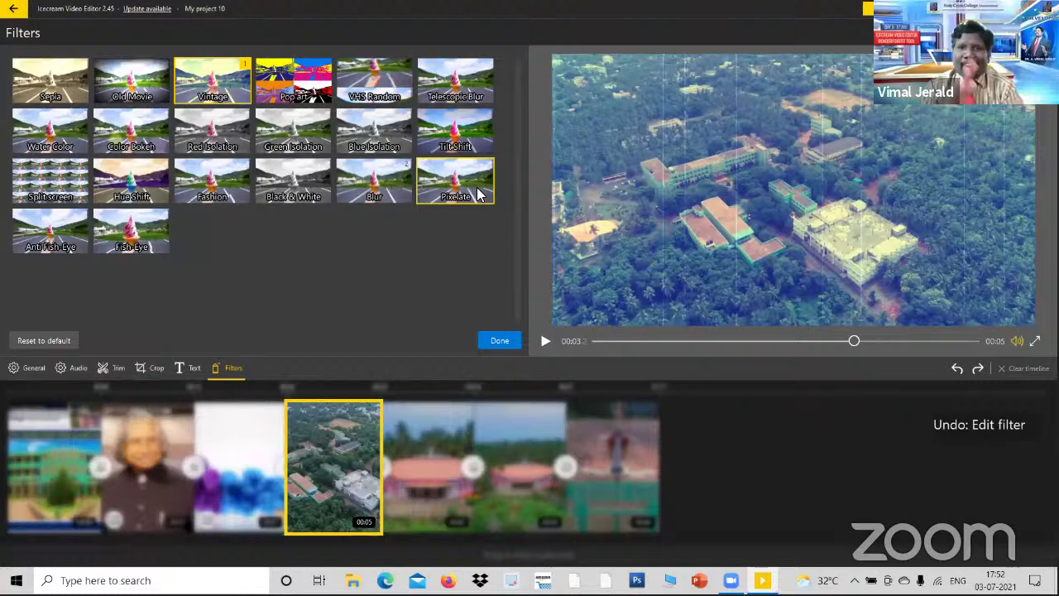
Try the Pixelate filter on the first campus piece, remove Vintage, preview the result, and undo the remaining filter.
left_click(479, 194)
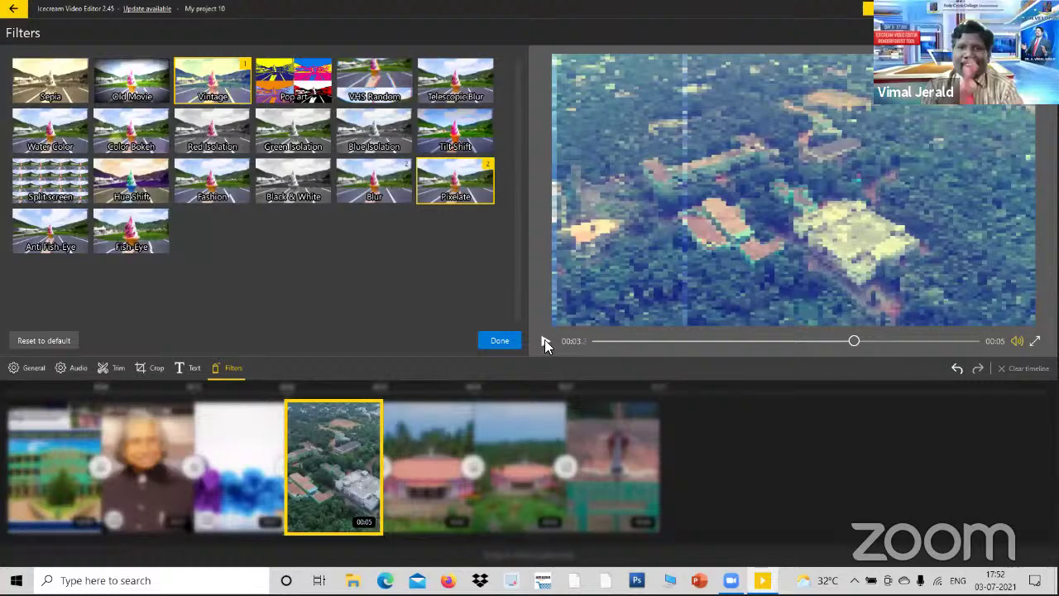
key("ctrl+z")
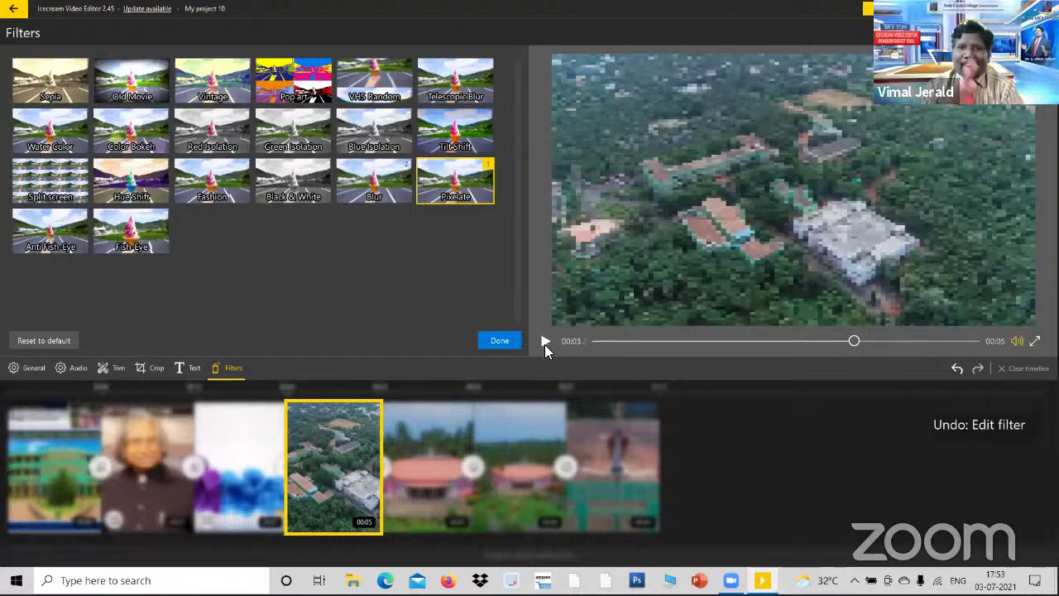
left_click(545, 341)
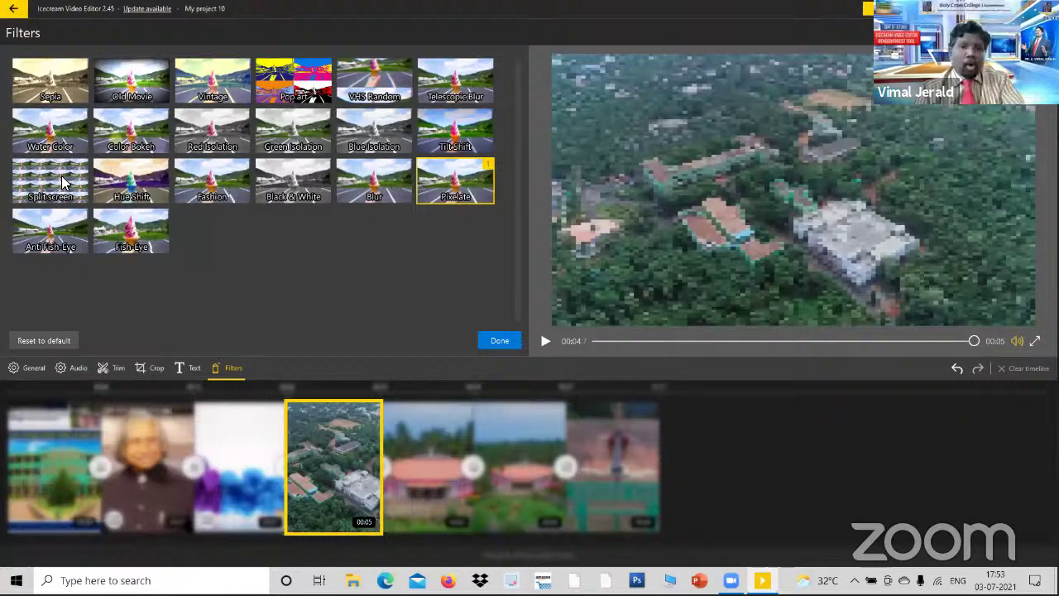
key("ctrl+z")
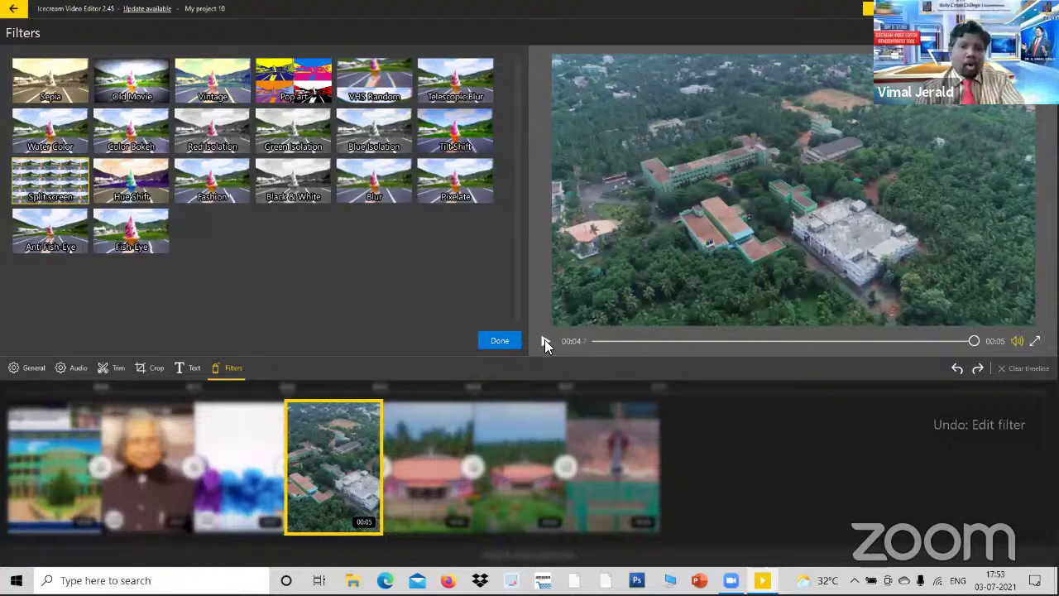
Try the Black & White and Fish-Eye filters on the second campus piece, previewing and removing them.
left_click(383, 405)
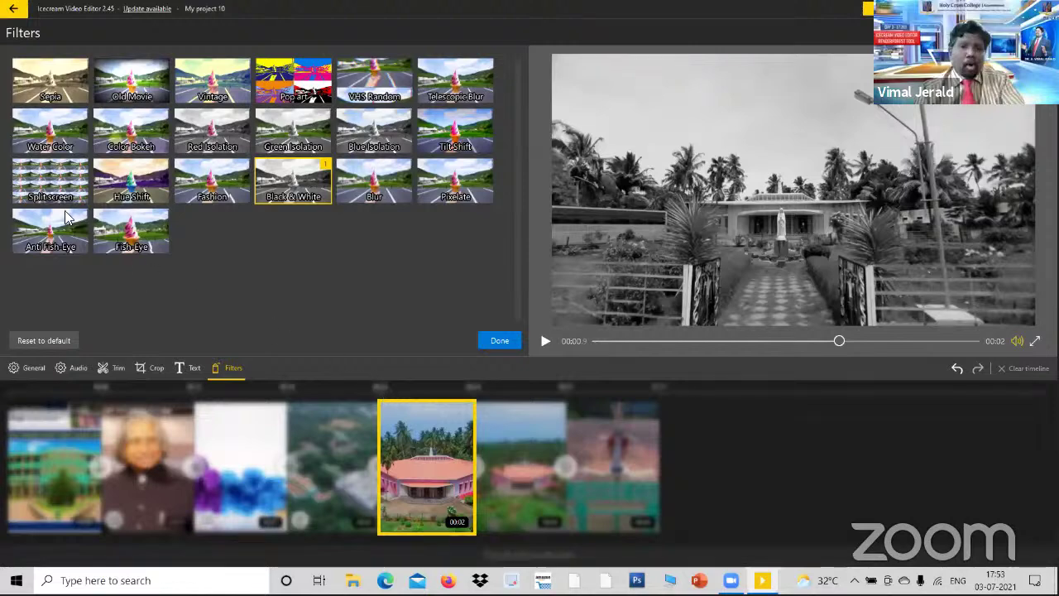
key("ctrl+z")
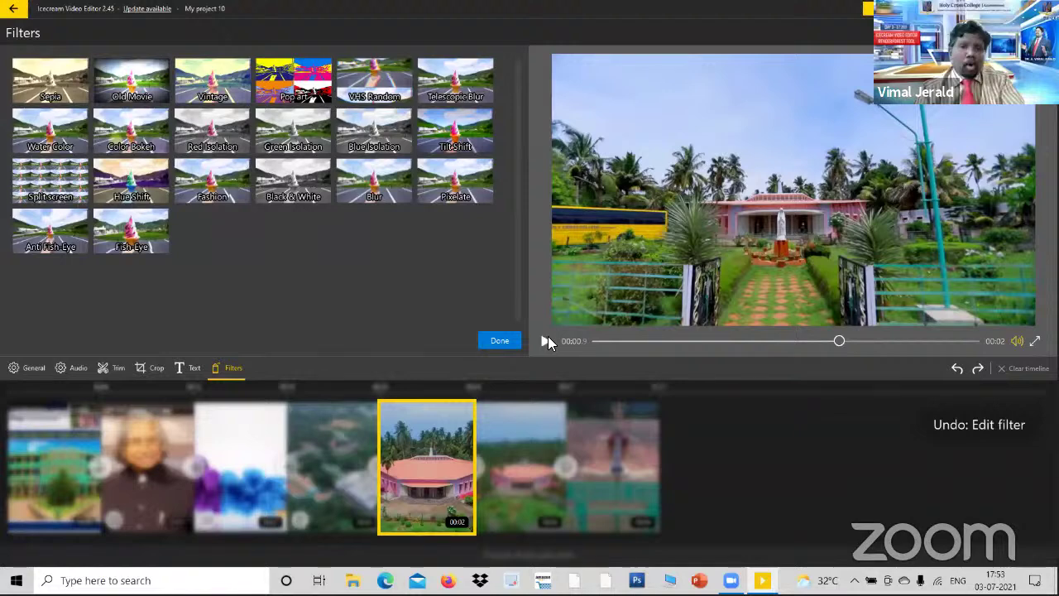
key("ctrl+y")
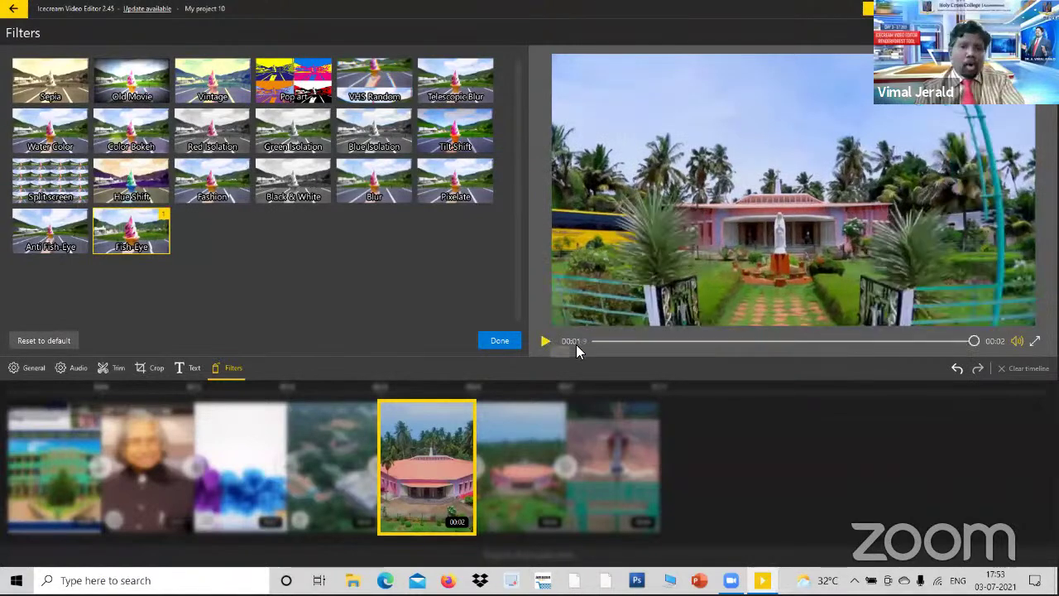
left_click(546, 340)
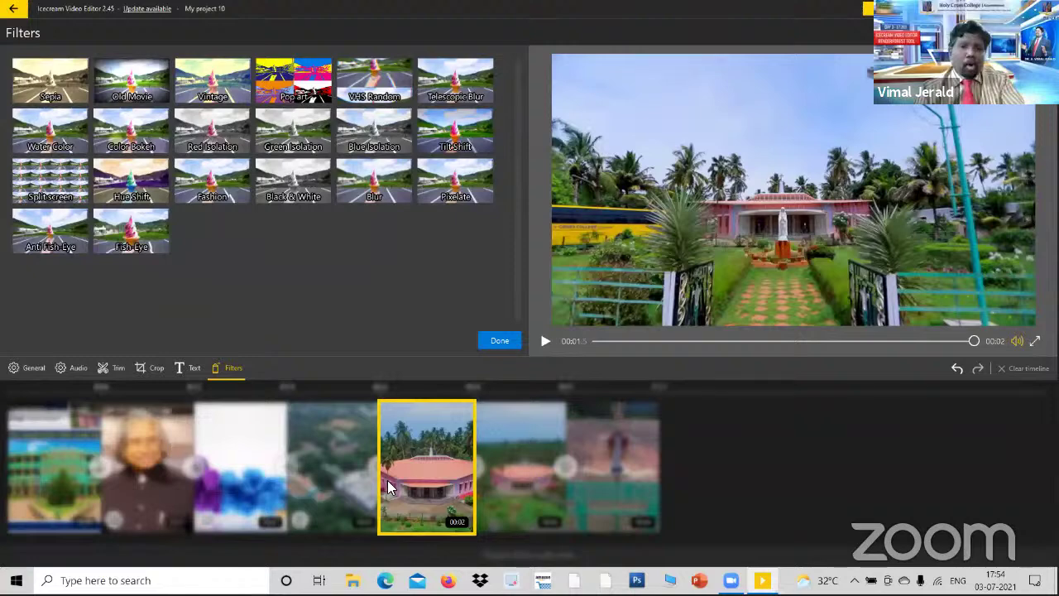
Clear the timeline, add the 7-second colored smoke logo intro as the first clip, and preview it.
key("Home")
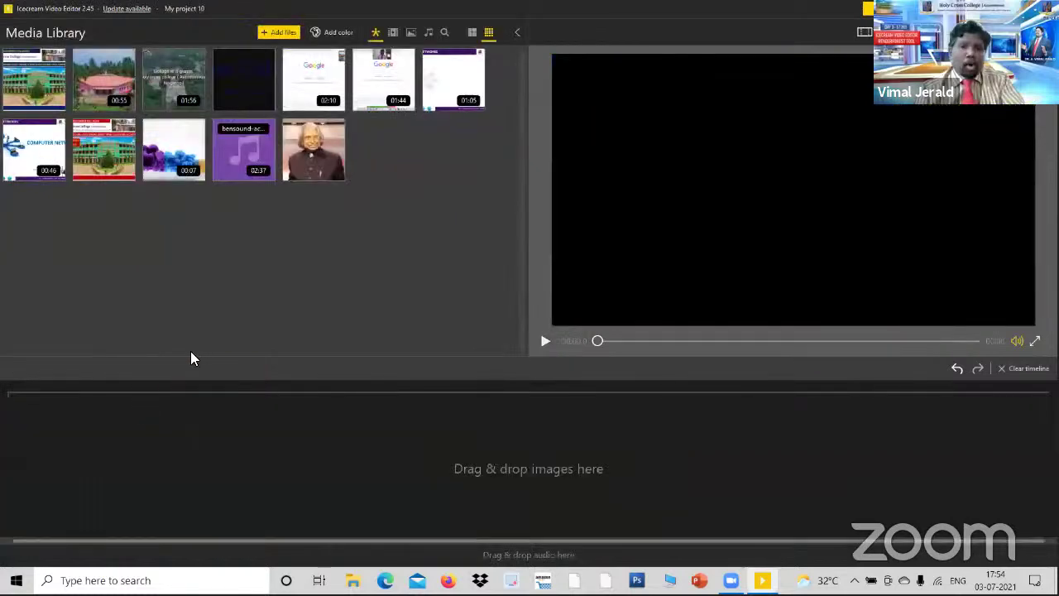
left_click_drag(173, 149, 65, 450)
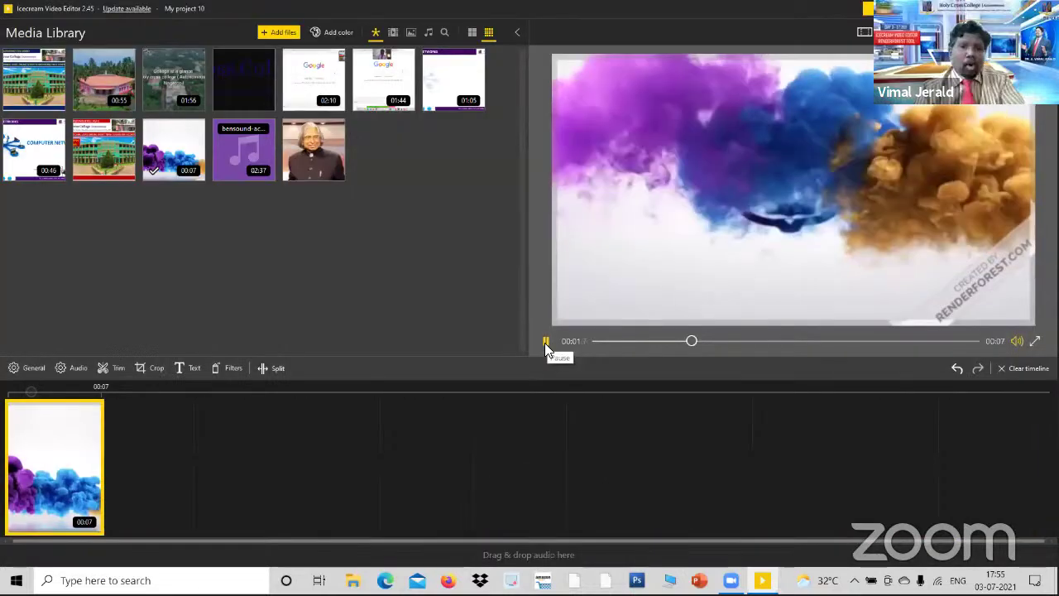
left_click(546, 342)
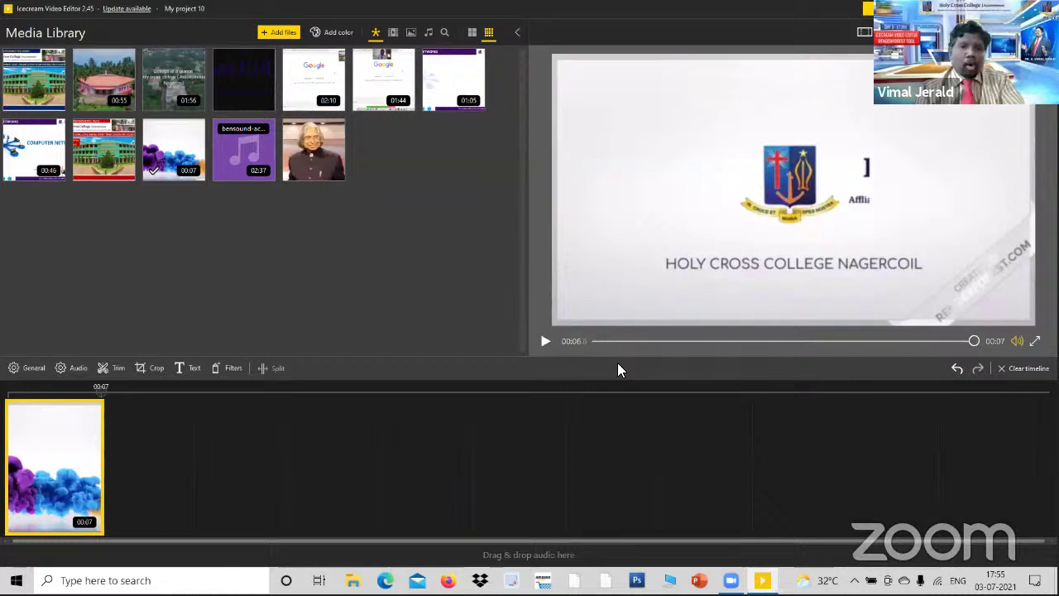
Add the dark blue Eternity color to the media library and place it on the timeline after the intro clip.
left_click(337, 34)
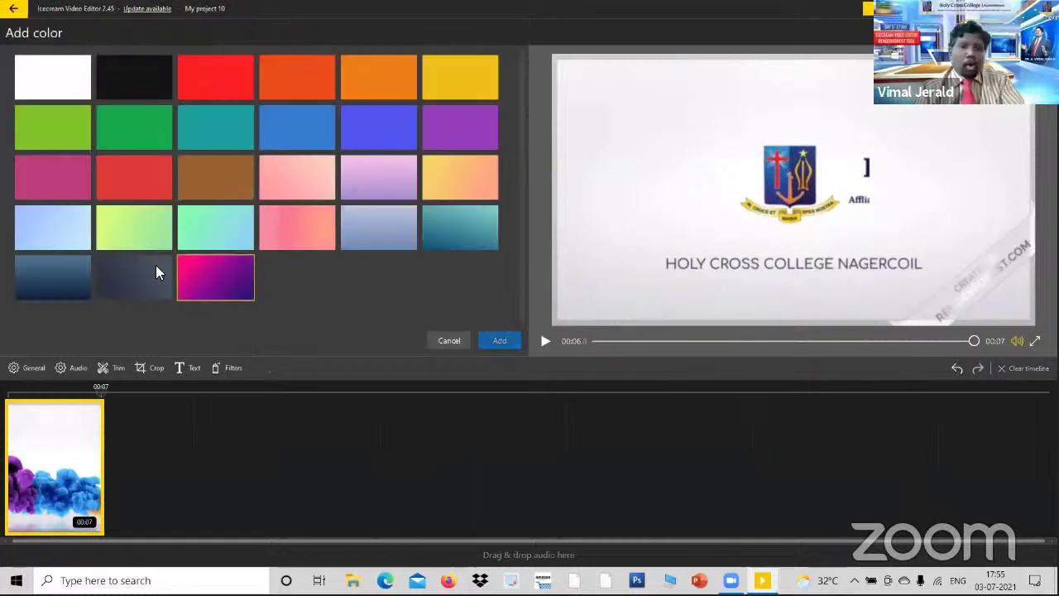
left_click(85, 263)
left_click(502, 342)
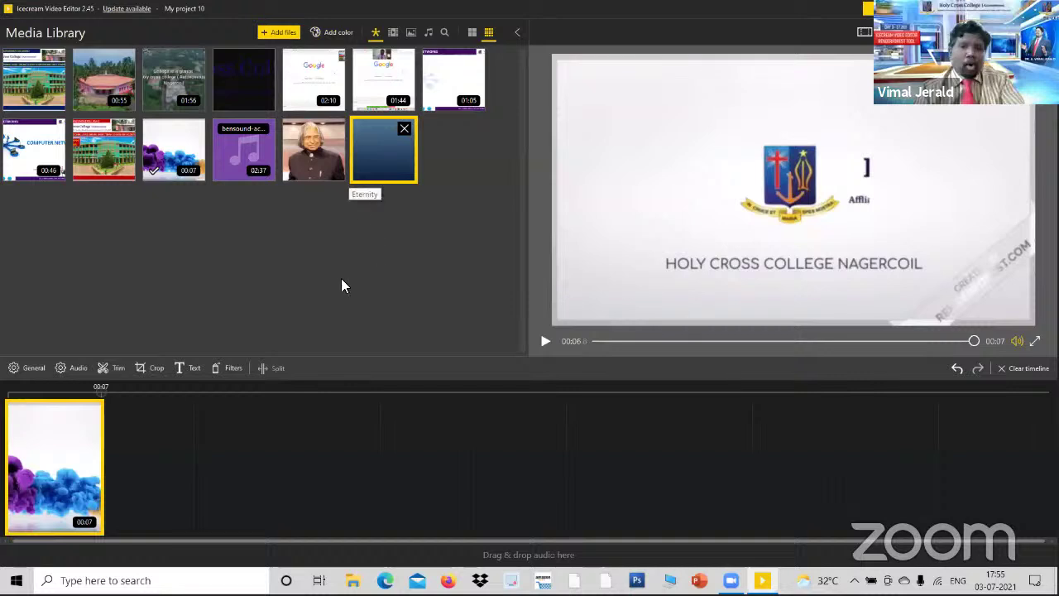
left_click_drag(383, 149, 161, 466)
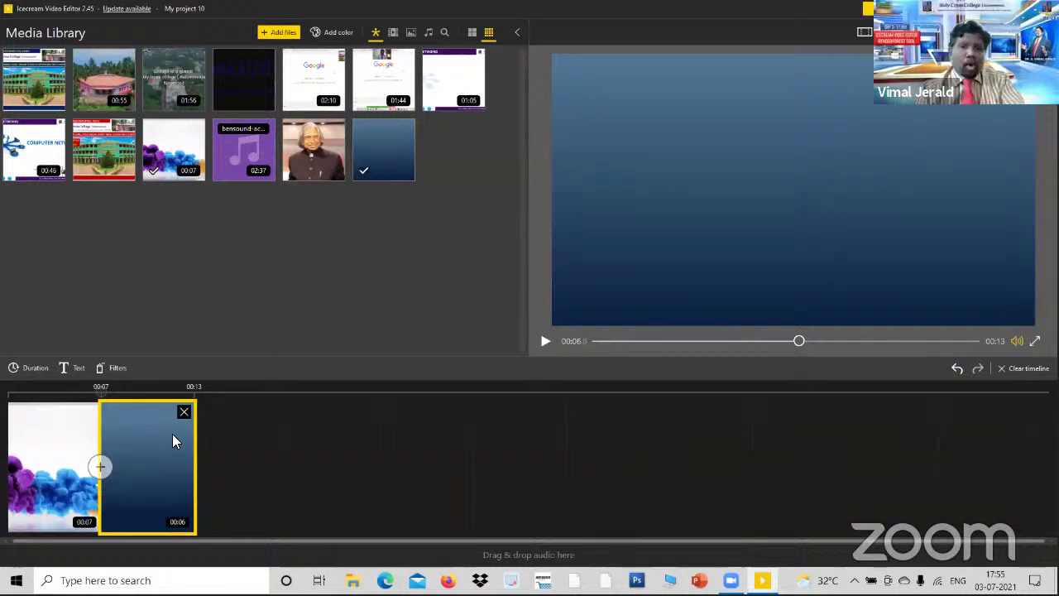
Open the text settings of the blue color clip and enter DEMONSTRATION ON PPT VIDEO as its text.
left_click(66, 372)
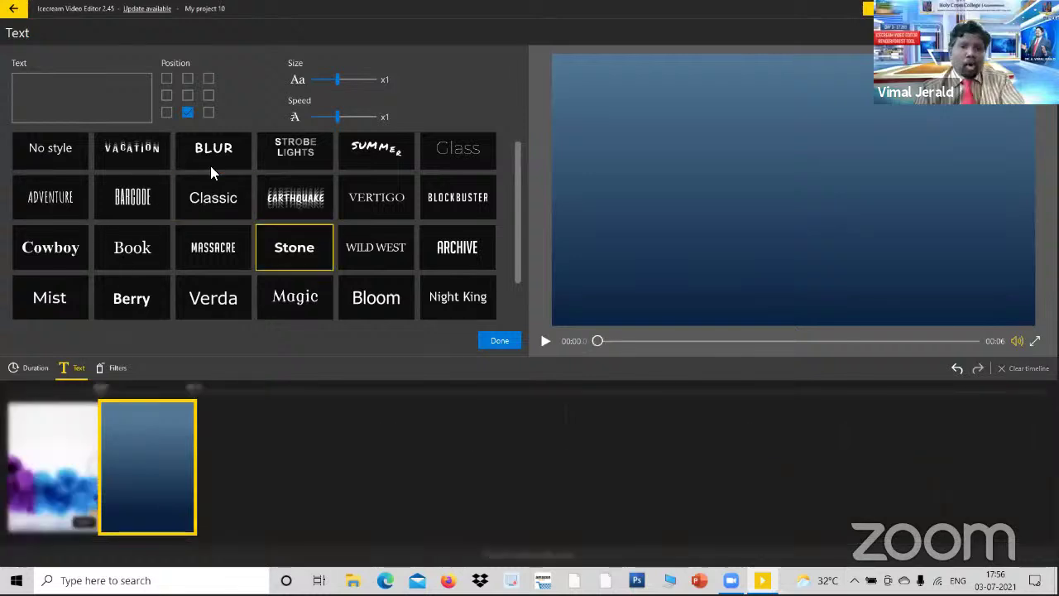
left_click(114, 97)
type("DEMO")
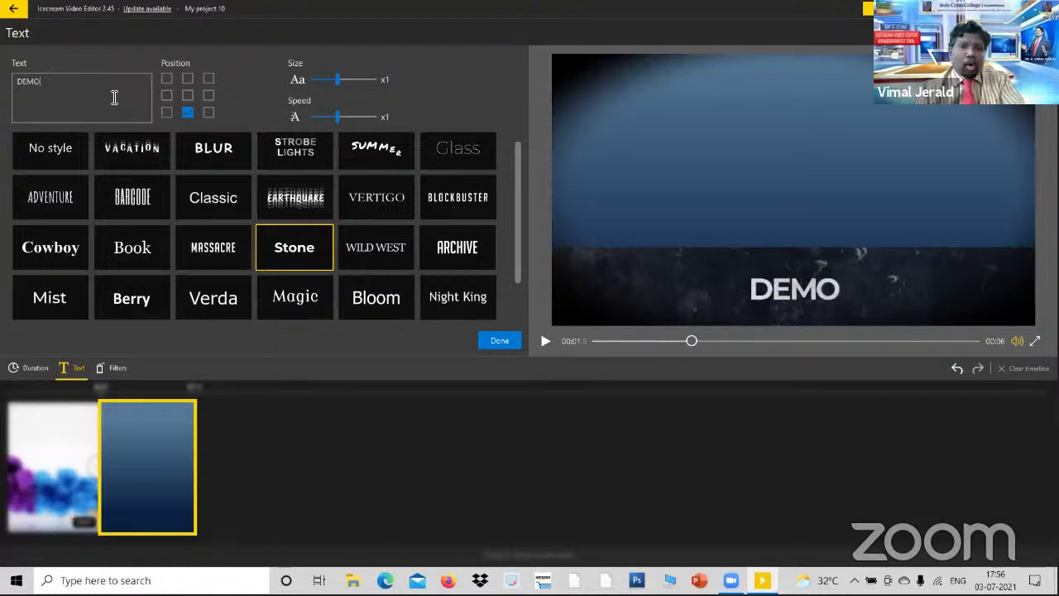
type("NSTRATION ON")
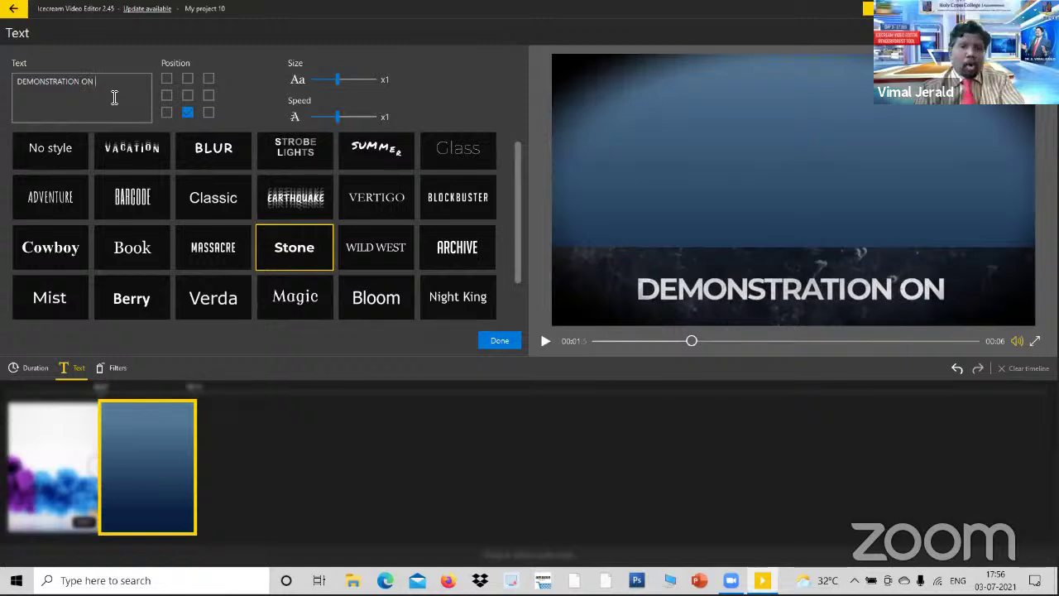
type("PPT VIDEO")
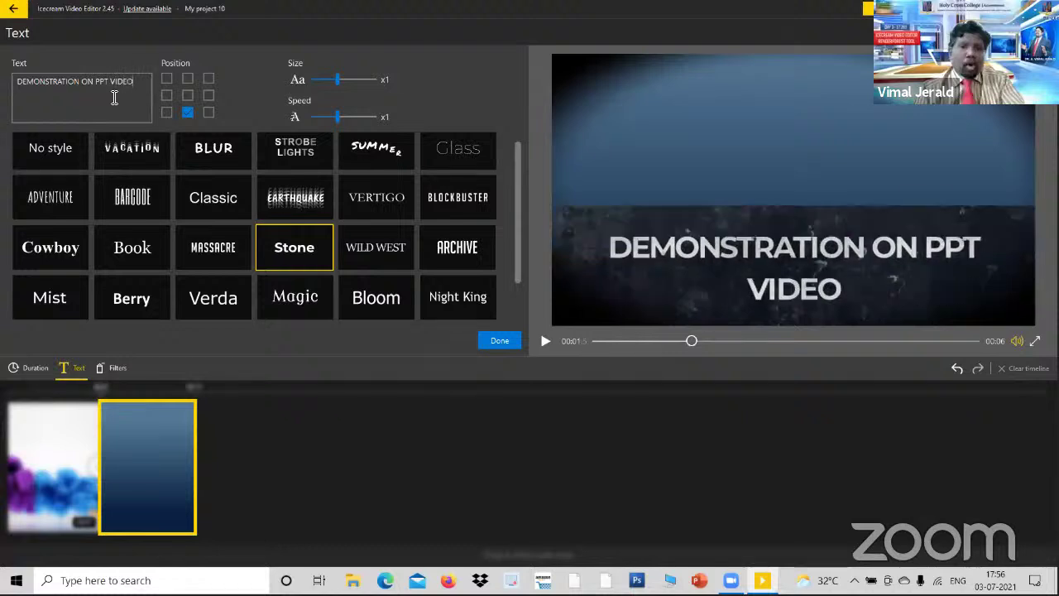
Replace the blue clip's text with E-CONTENT DEVELOPMENT and position it in the center of the frame.
key("BackSpace")
key("BackSpace")
key("BackSpace")
key("BackSpace")
key("BackSpace")
key("BackSpace")
key("BackSpace")
key("BackSpace")
key("BackSpace")
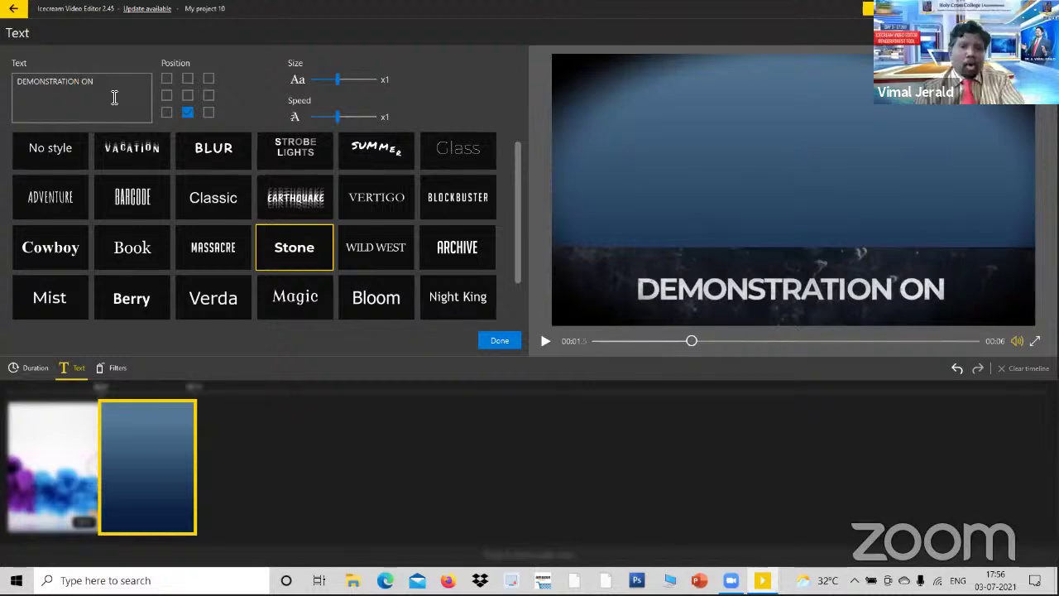
key("ctrl+a")
key("BackSpace")
type("E-")
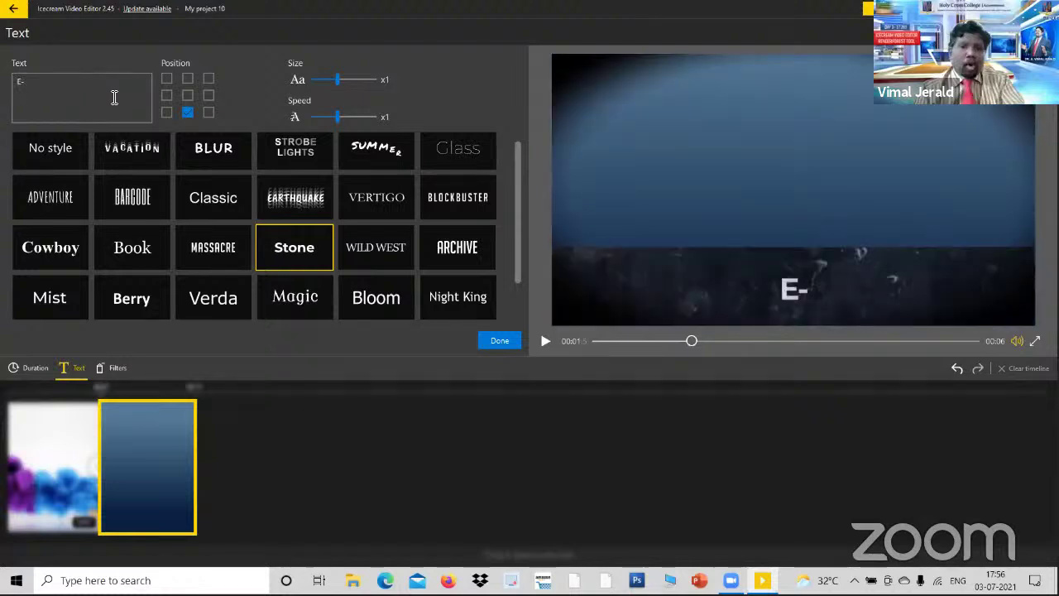
type("CONTENT DEVELOPMENT")
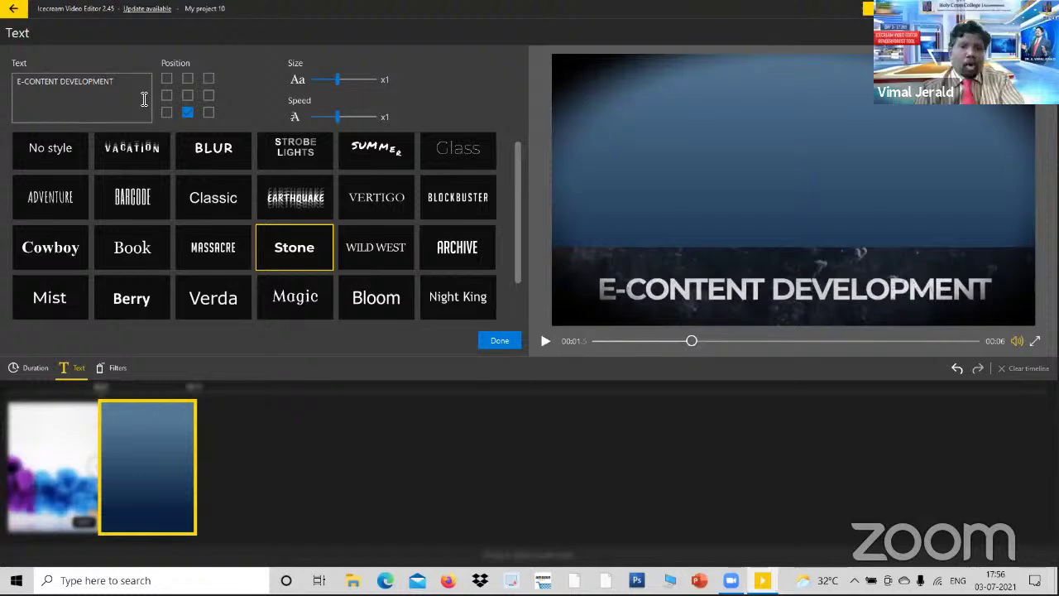
left_click(188, 96)
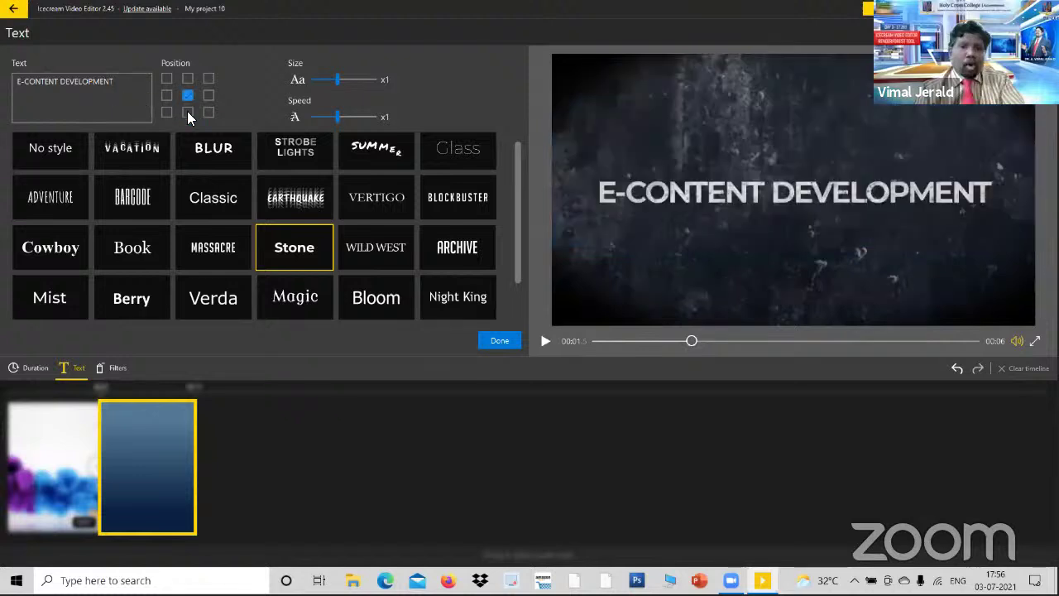
Try the Classic, Blockbuster, Stone and Night King styles on the title, and settle on the Verda style at size x1.
left_click(217, 197)
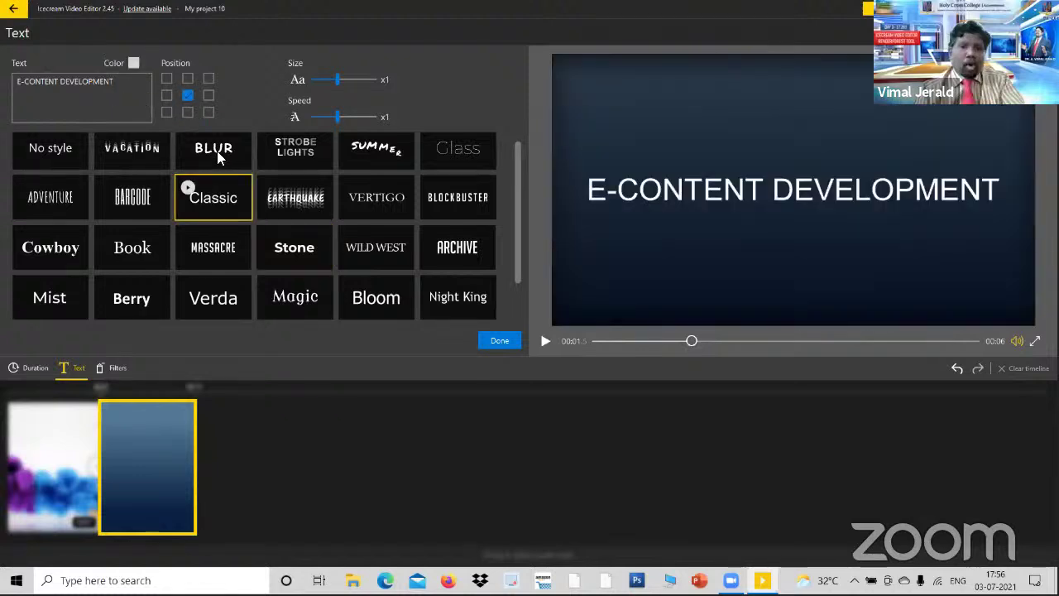
left_click(331, 151)
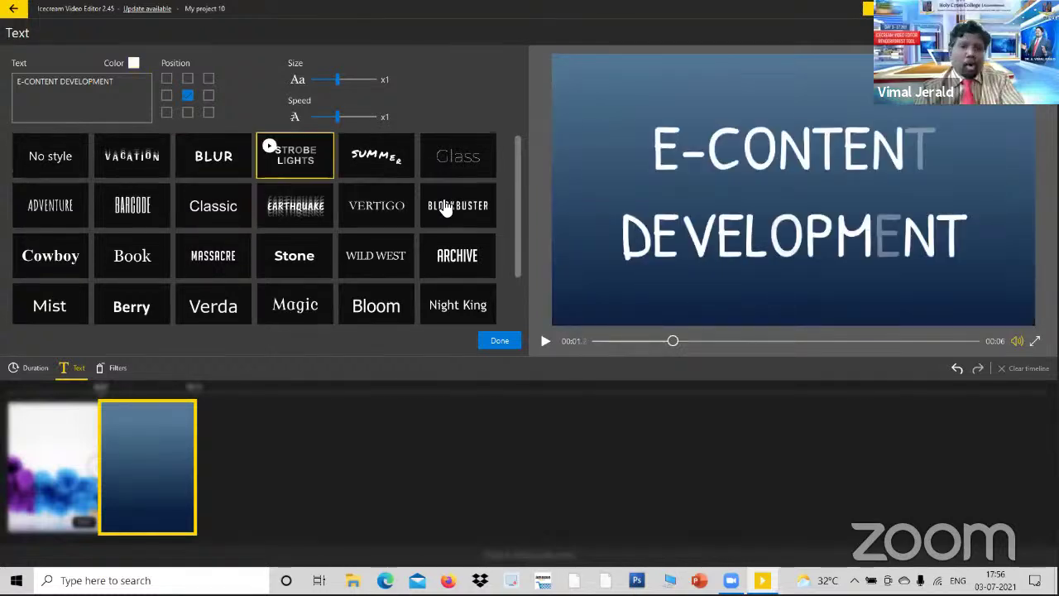
left_click(447, 209)
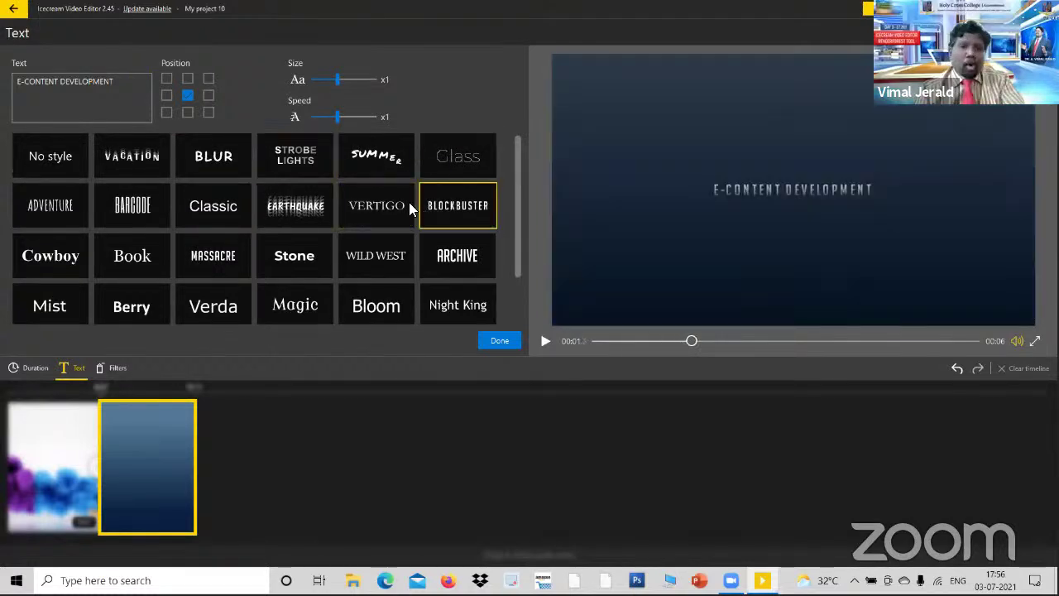
left_click(360, 77)
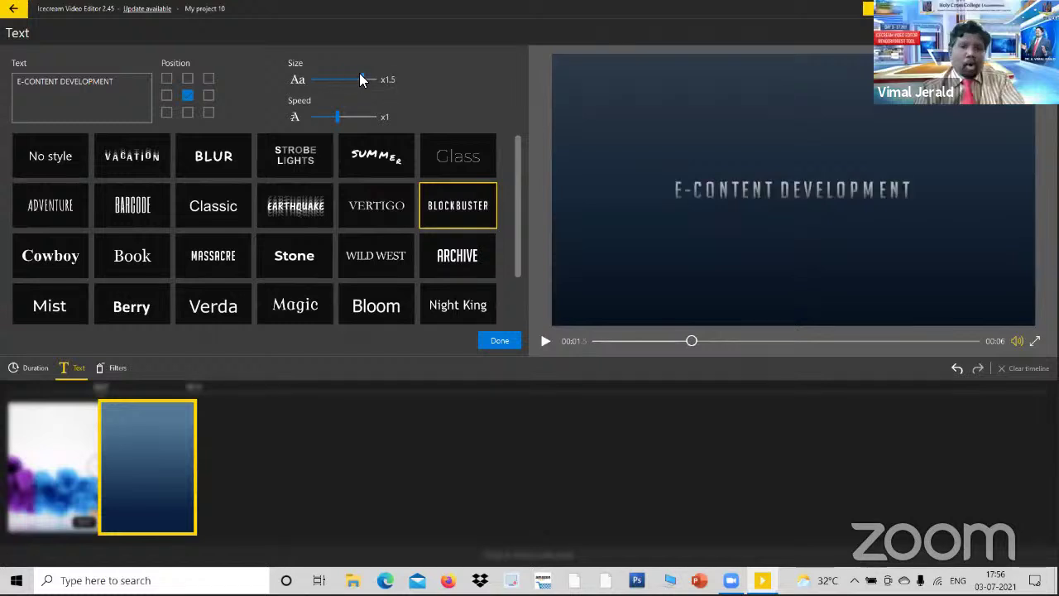
left_click(293, 261)
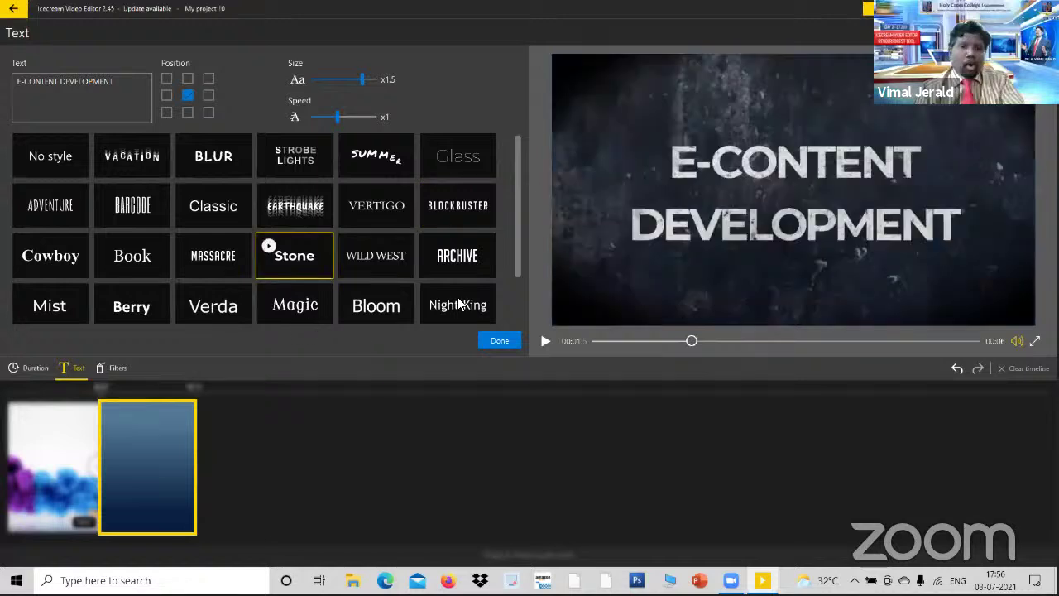
left_click(284, 309)
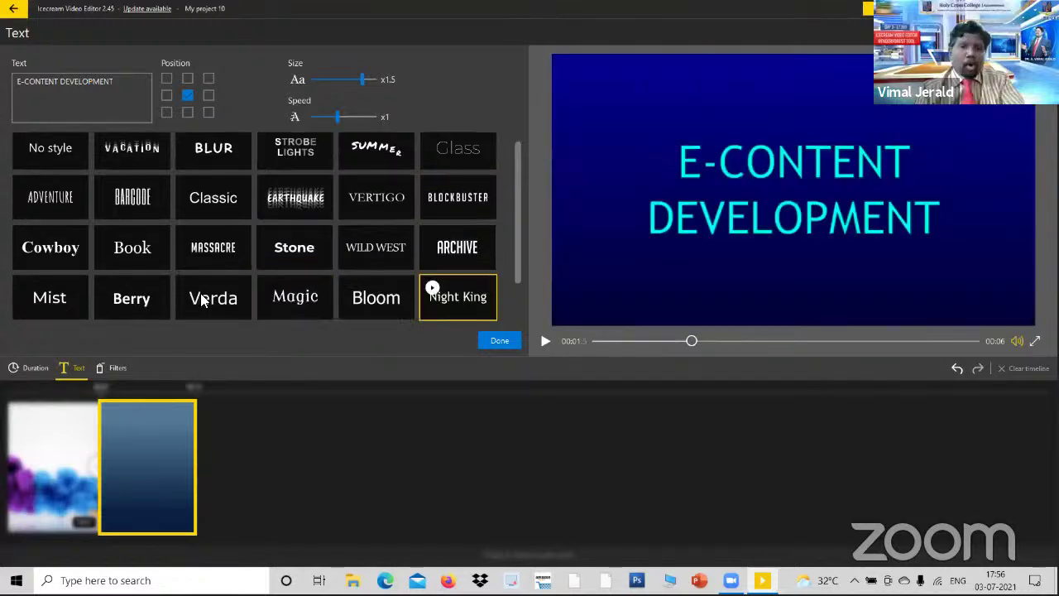
left_click(159, 295)
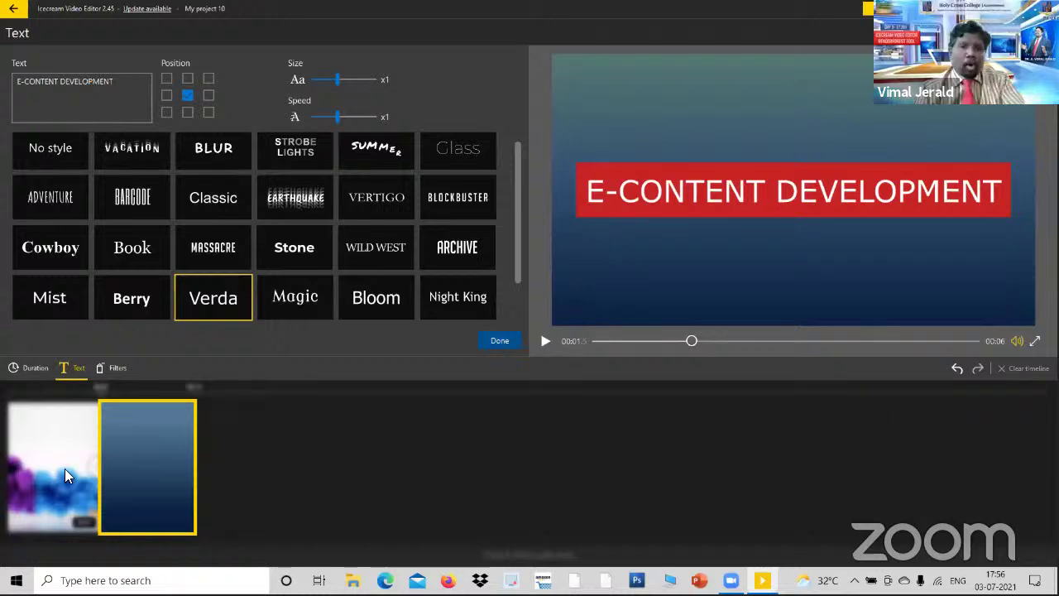
Finish the title and add a Spin 180° transition between the intro clip and the blue title clip.
key("Escape")
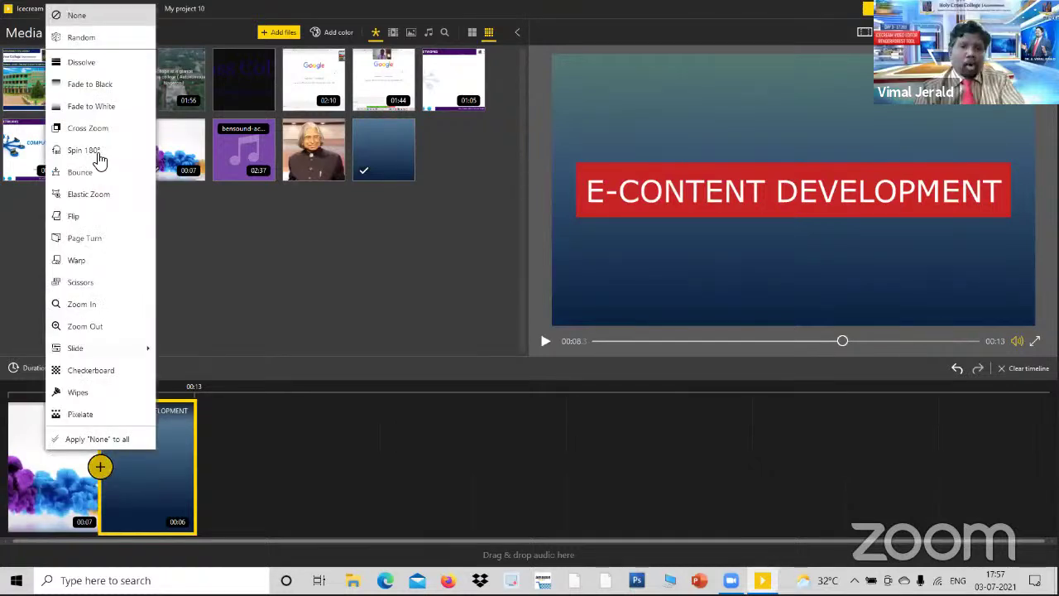
left_click(151, 413)
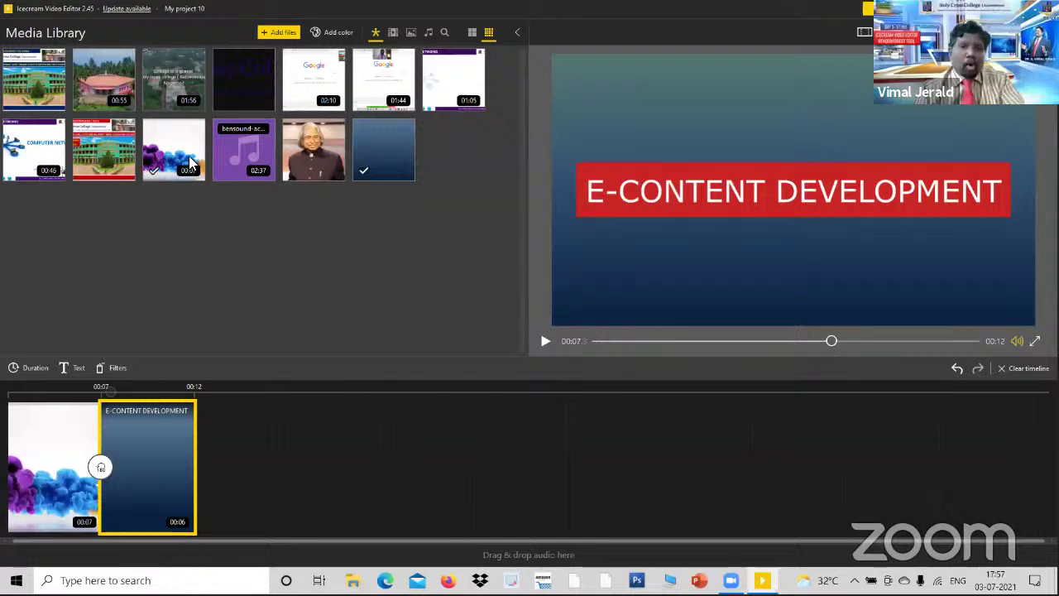
left_click(513, 123)
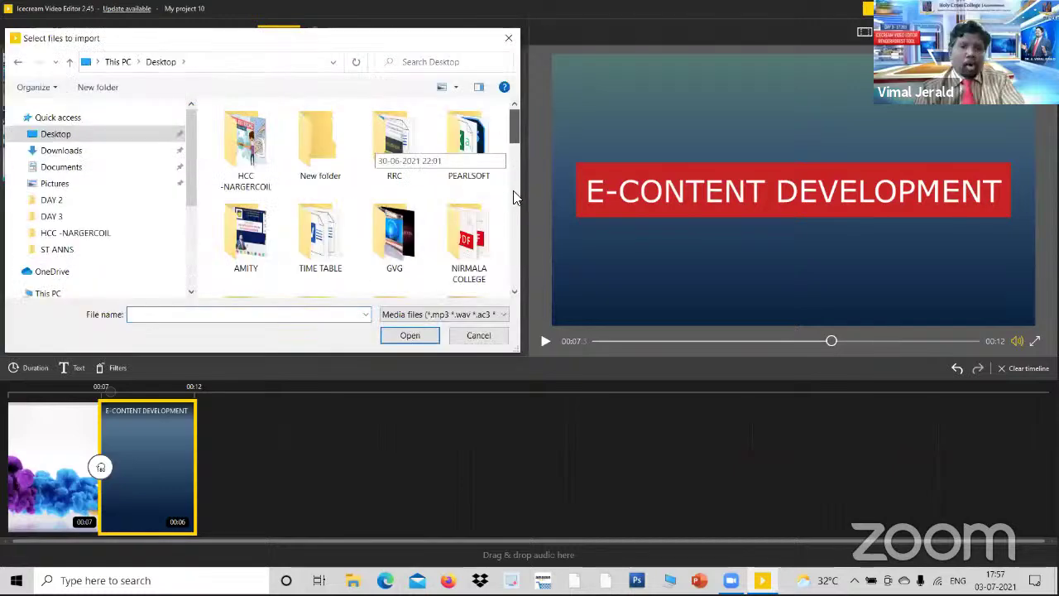
left_click(515, 266)
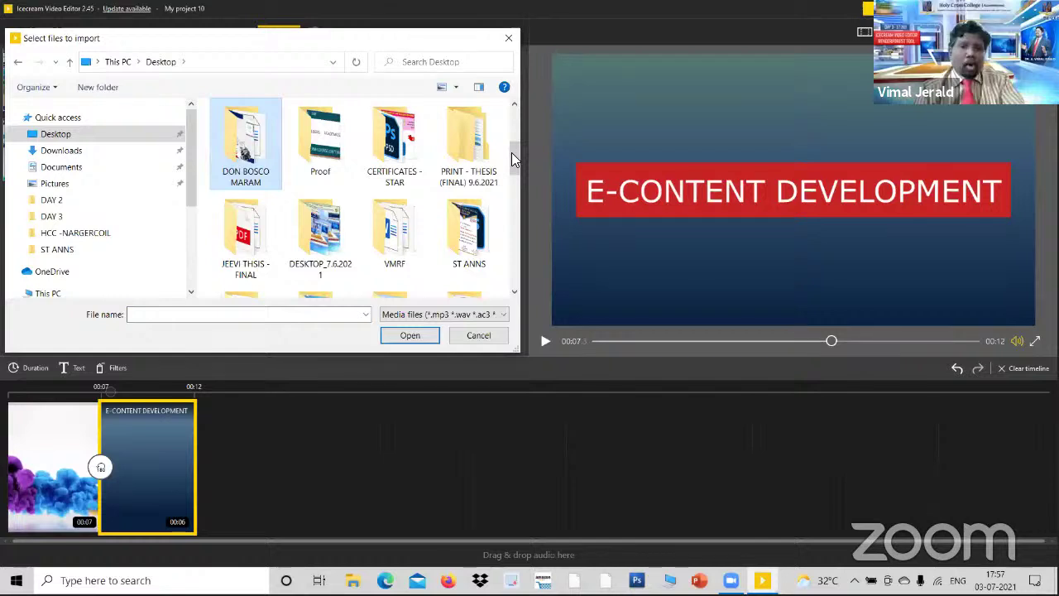
left_click(410, 335)
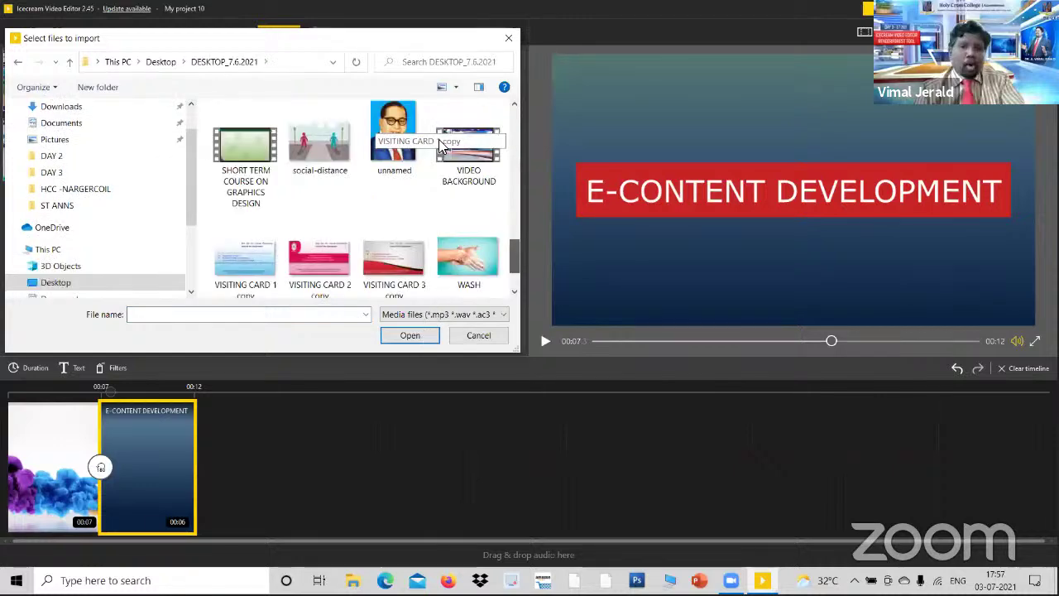
key("Escape")
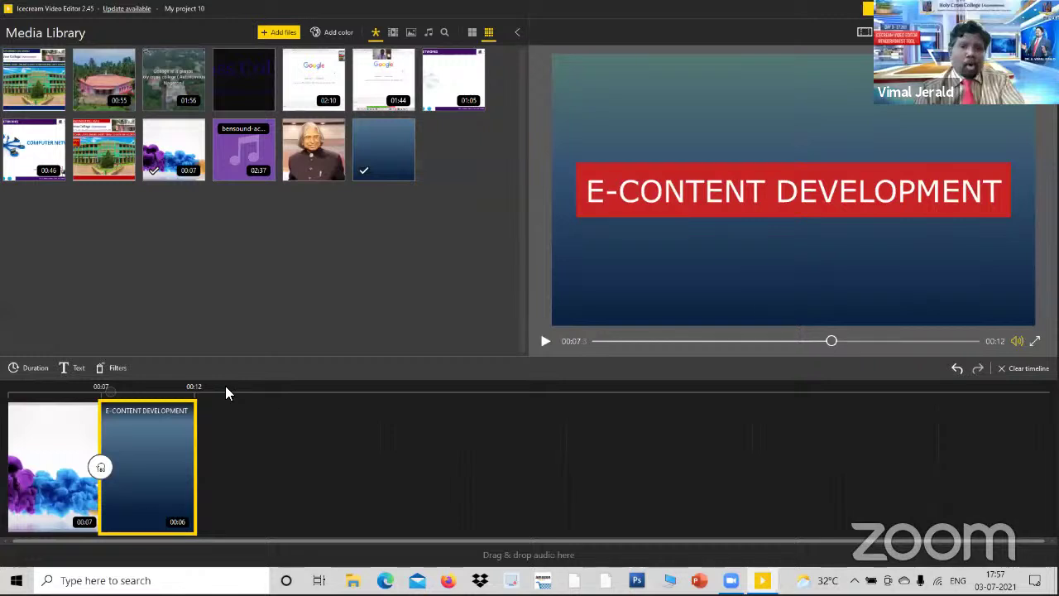
Add the speaker photo after the title clip and caption it with the speaker's name and SJC, TRICHY at size x0.75, bottom center.
left_click(193, 476)
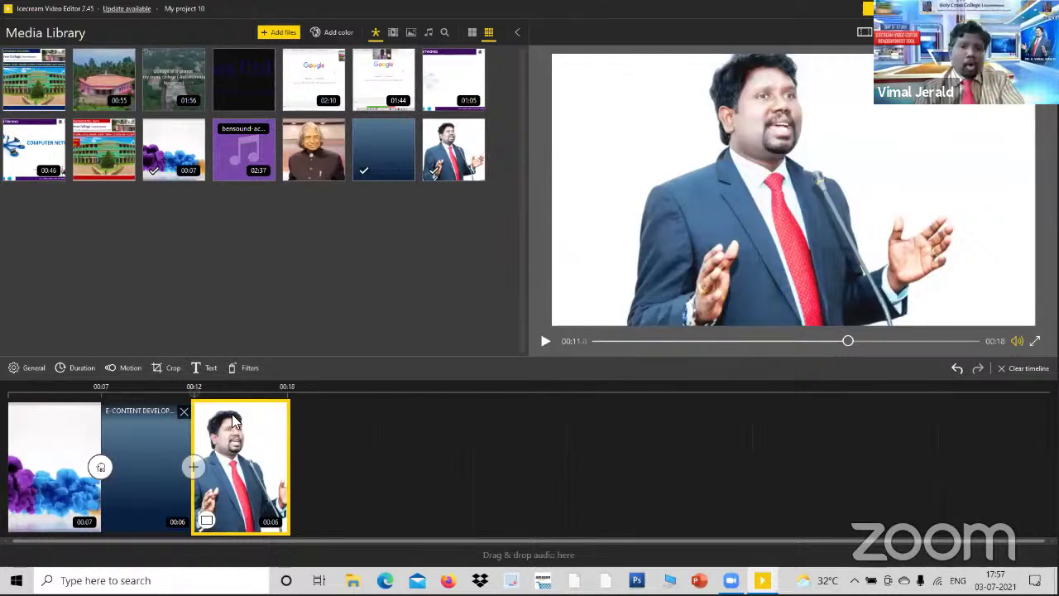
left_click(207, 520)
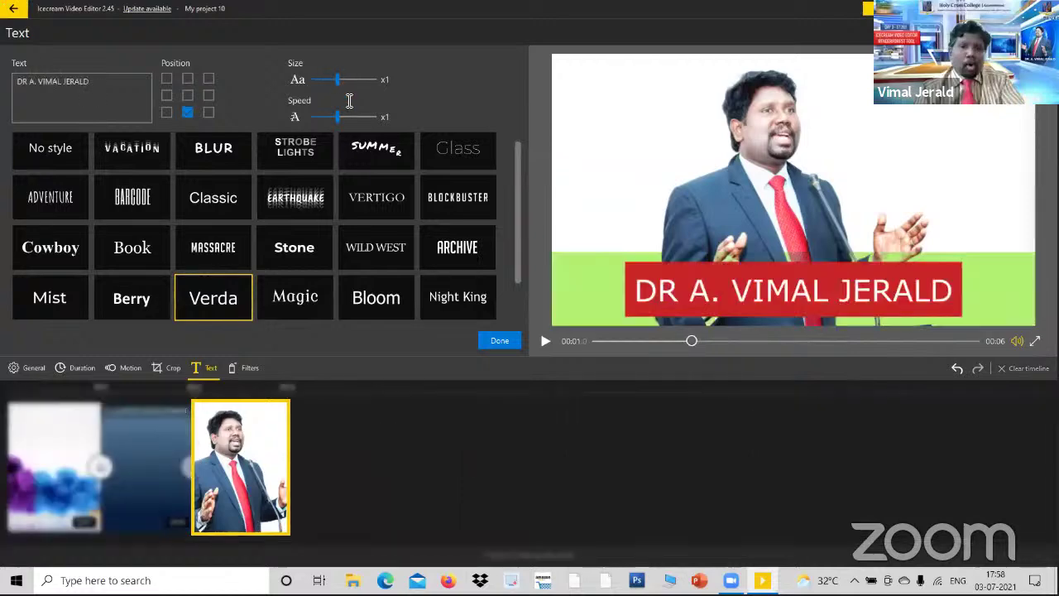
key("Left")
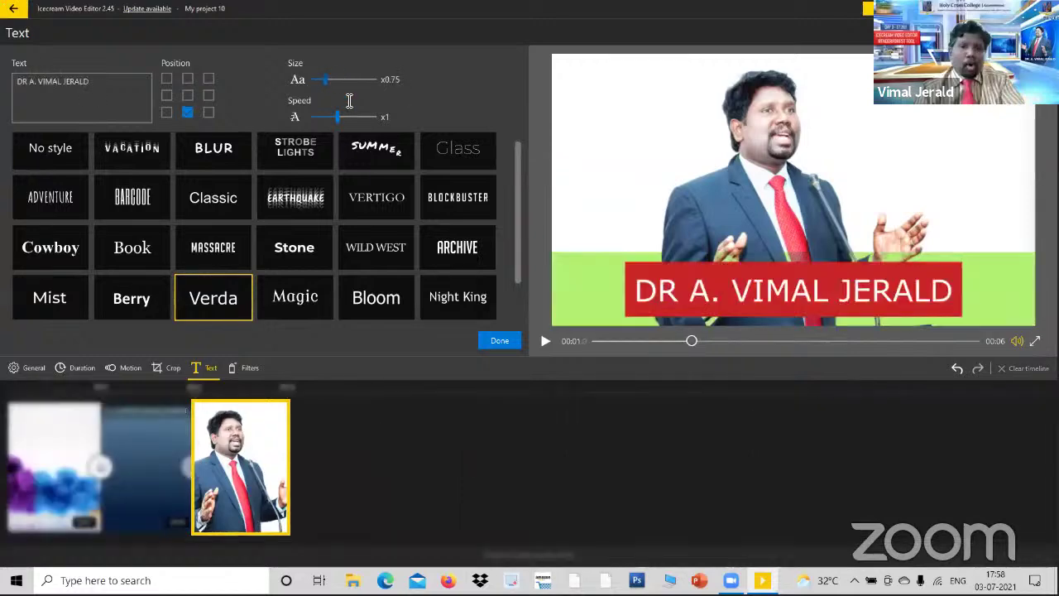
left_click(133, 94)
type(", SJC, TRICHY")
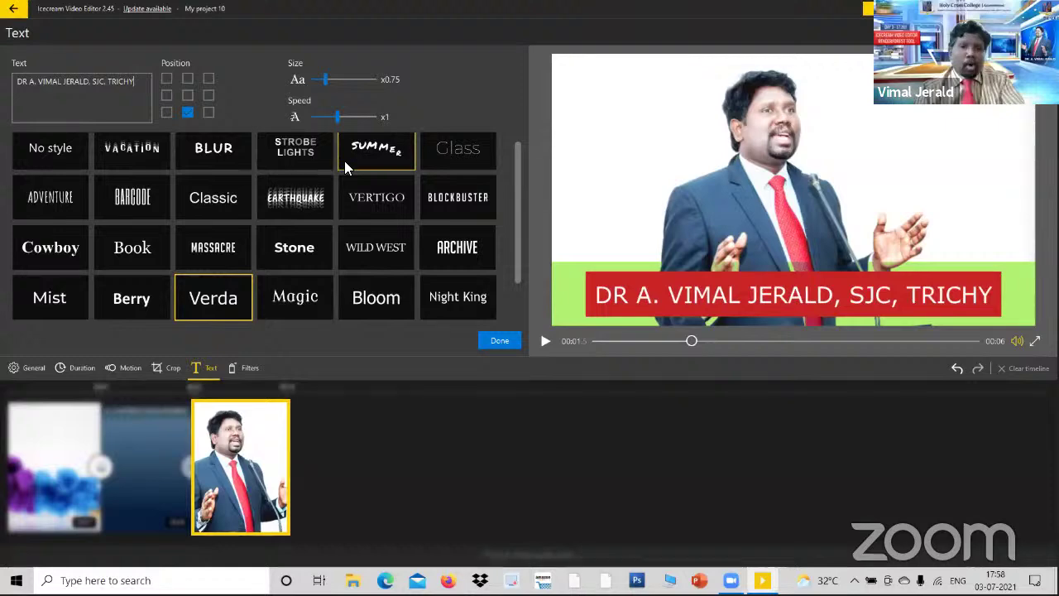
Apply the Archive style to the speaker photo's caption, finish it and return to the title clip.
left_click(458, 151)
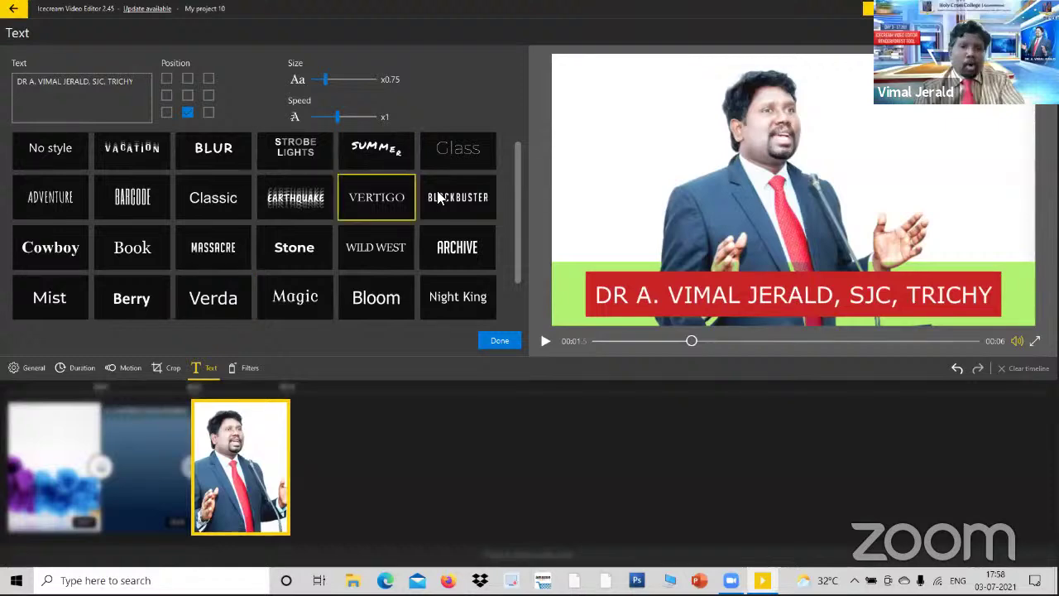
left_click(432, 260)
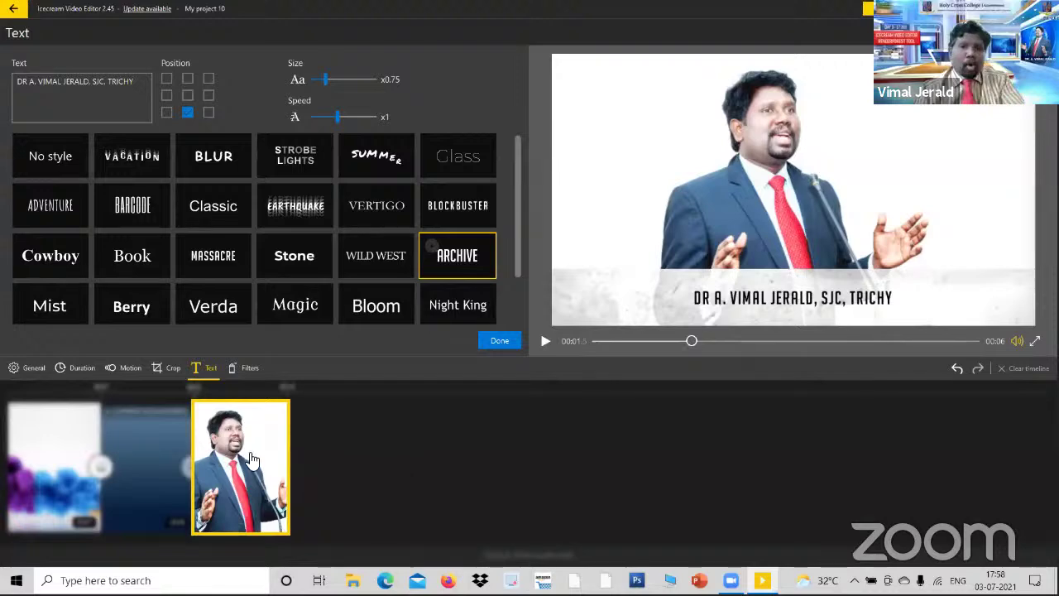
left_click(172, 410)
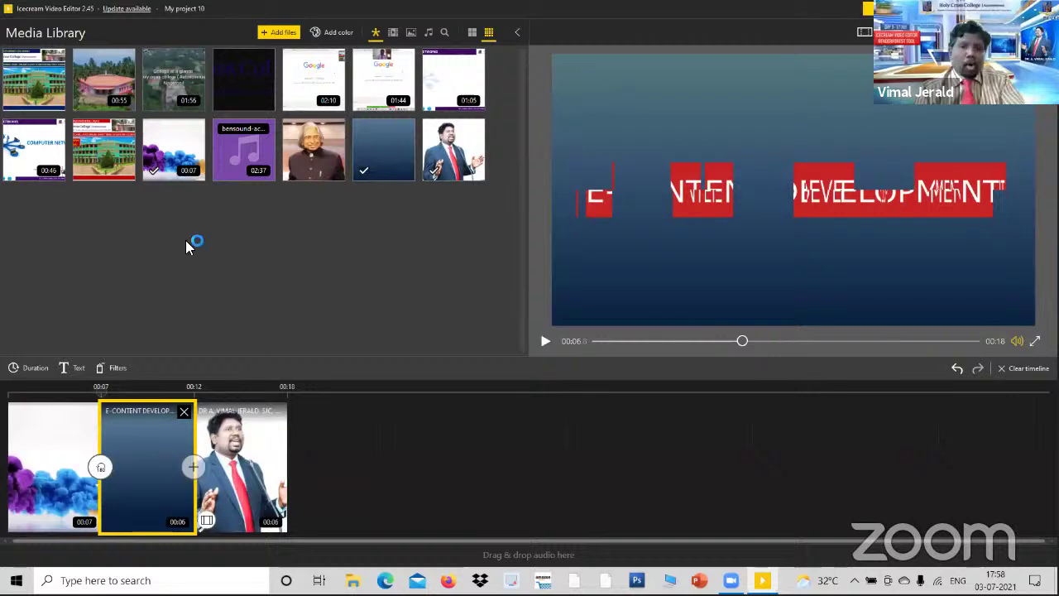
Add the 01:44 Google screen recording after the speaker photo and place transitions before and after the photo.
left_click_drag(321, 136, 318, 456)
left_click_drag(364, 425, 191, 463)
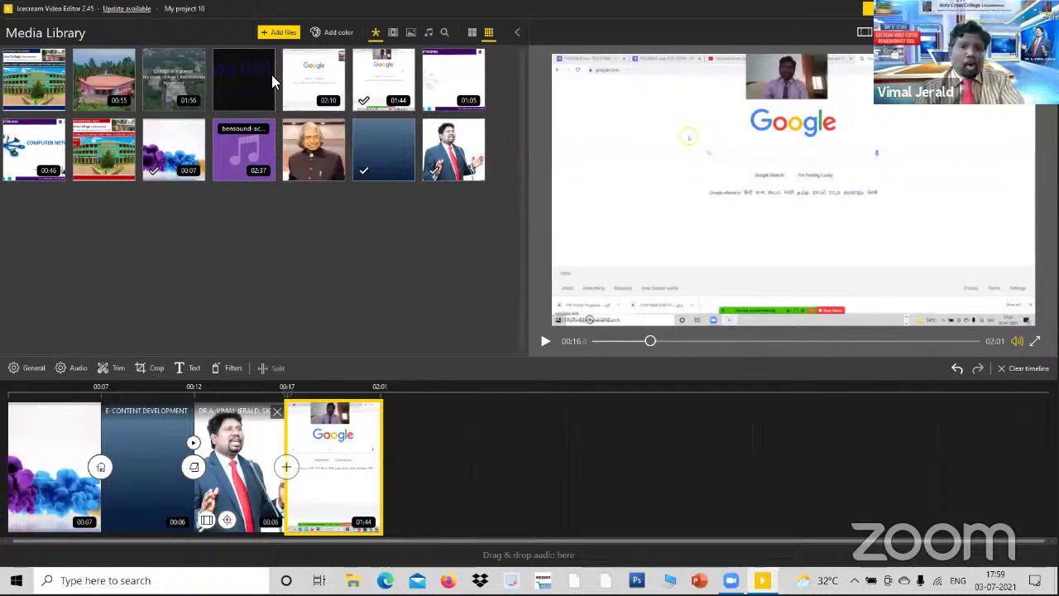
left_click(383, 165)
left_click(455, 182)
Append a black color clip with the text THANK YOU FOR WATCHING in the Classic style, centered in the frame.
left_click(134, 76)
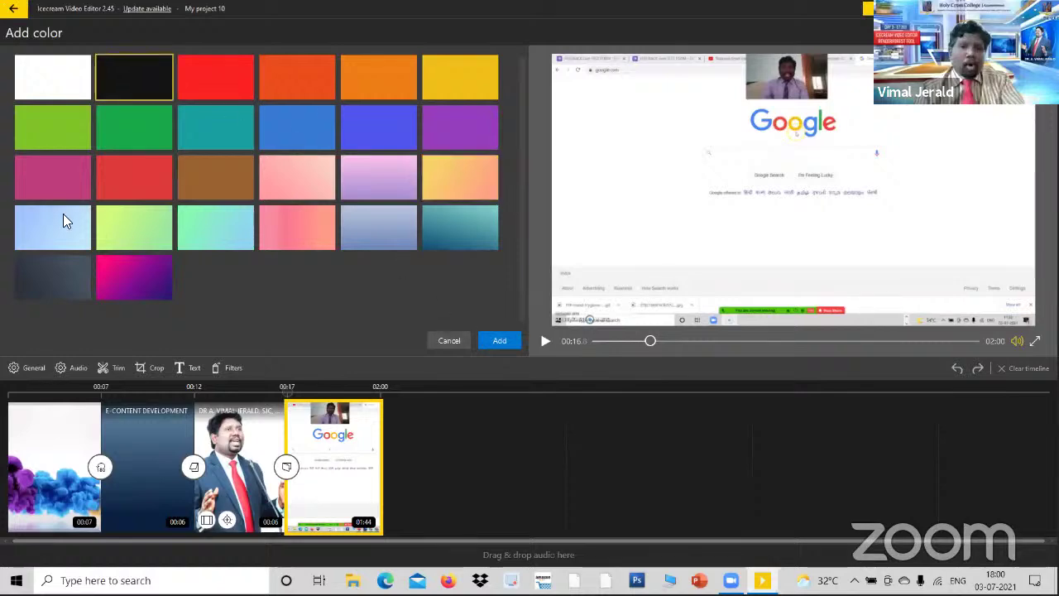
key("Return")
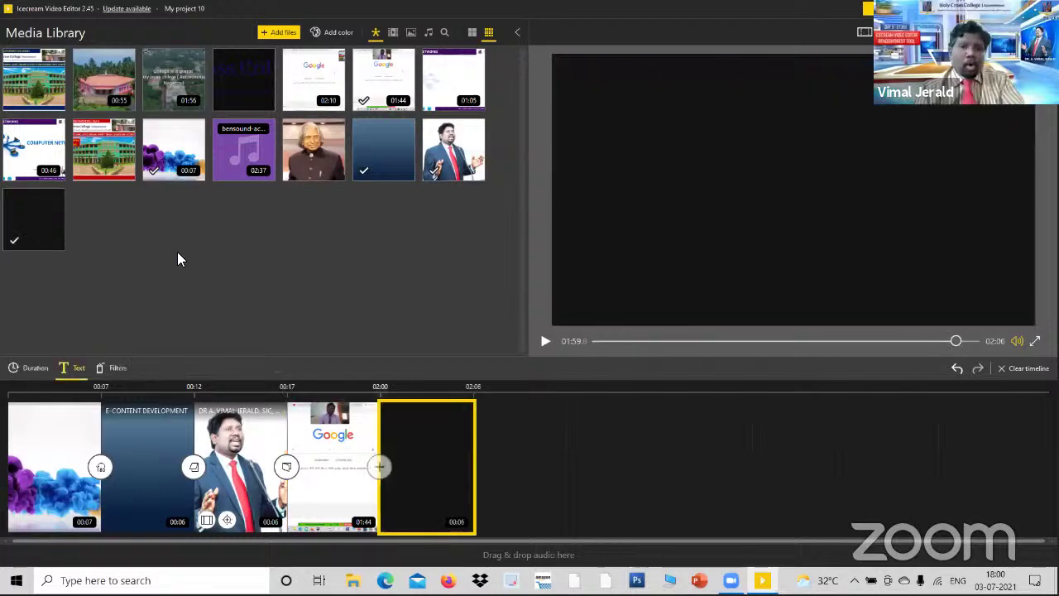
left_click(73, 367)
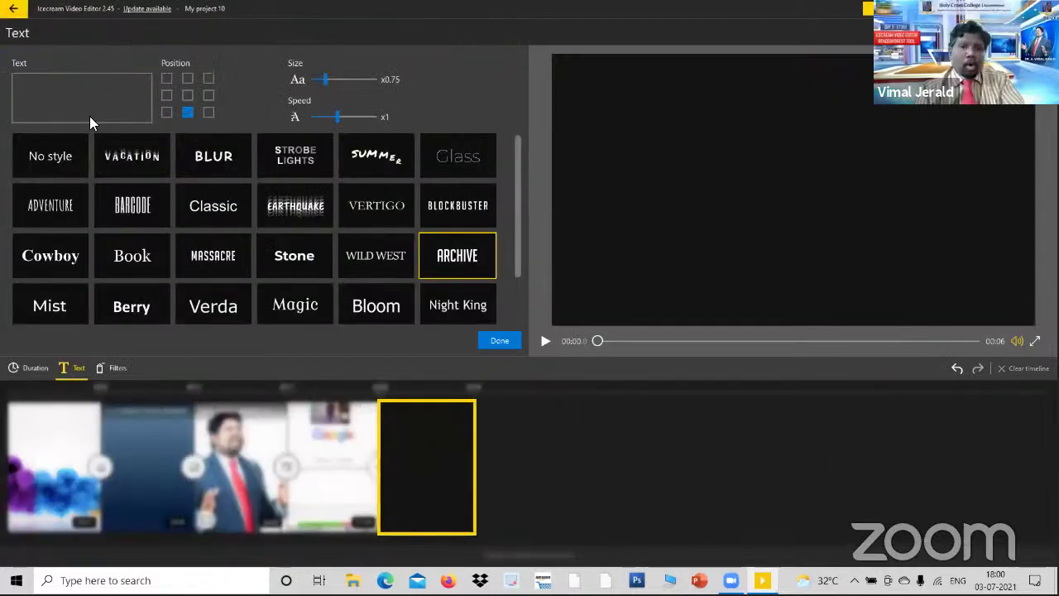
left_click(89, 115)
type("THANK YOU")
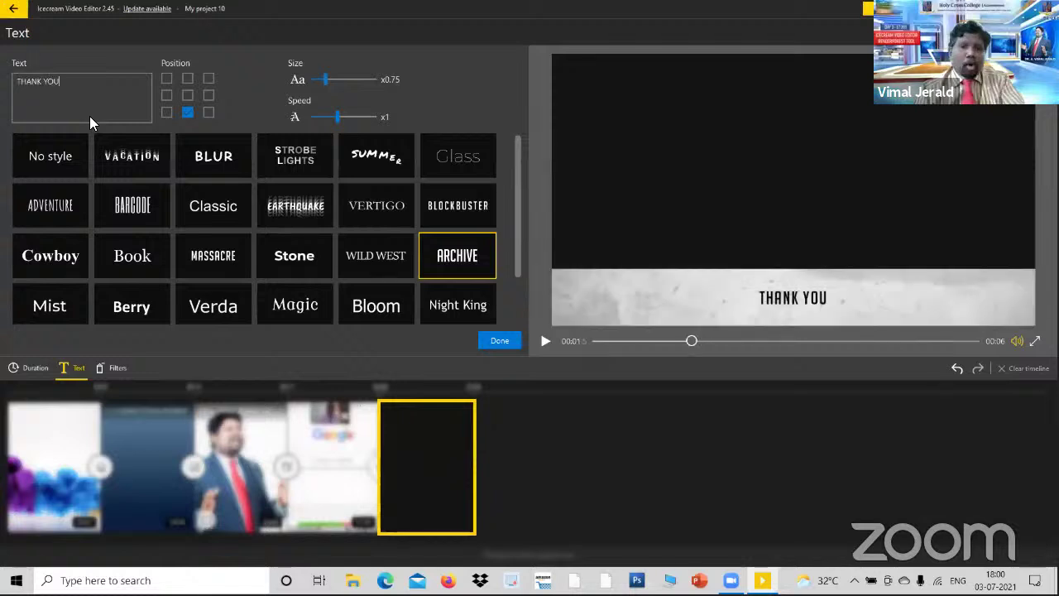
type(" FOR WATCHING")
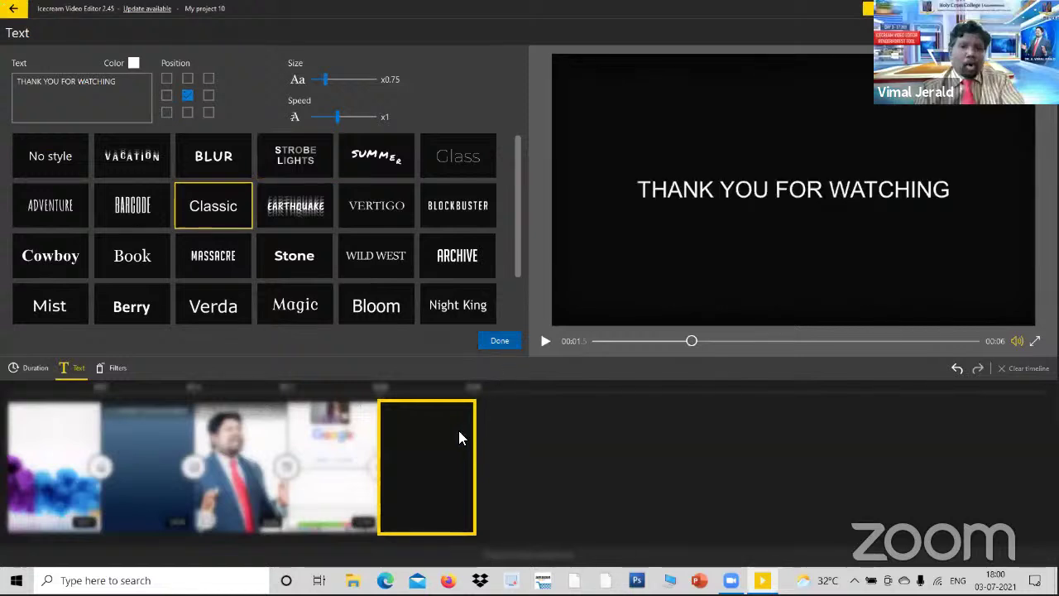
left_click(460, 438)
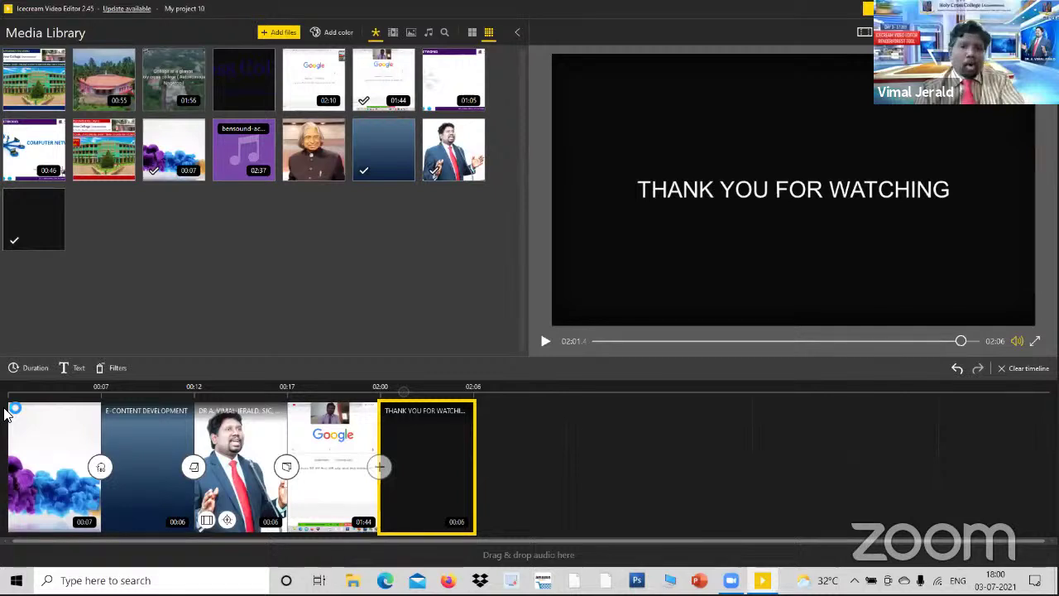
Review the title, speaker photo, screen recording and closing clips one after another on the timeline.
left_click(159, 449)
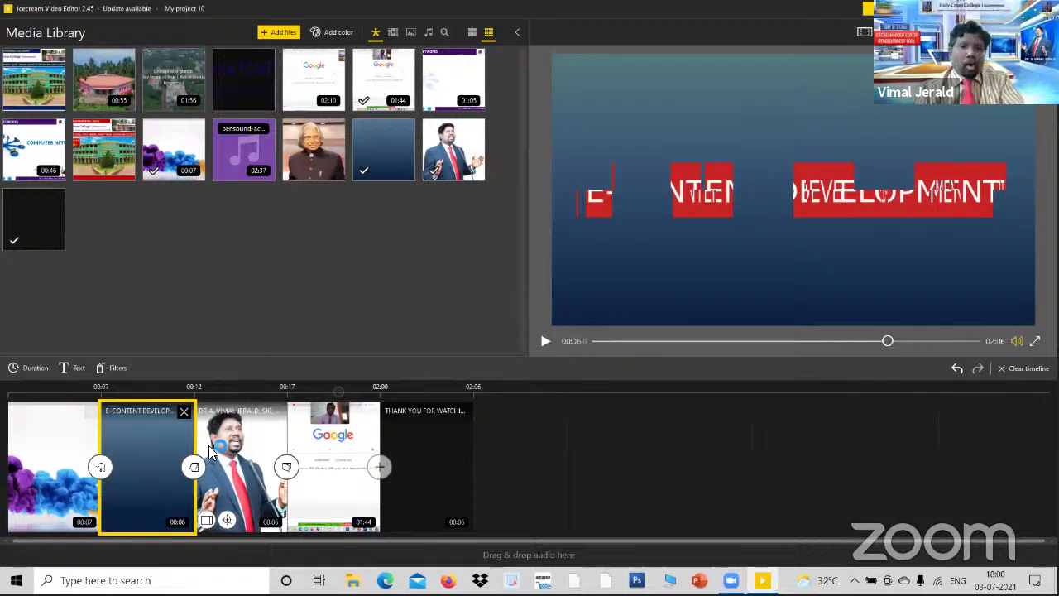
left_click(225, 442)
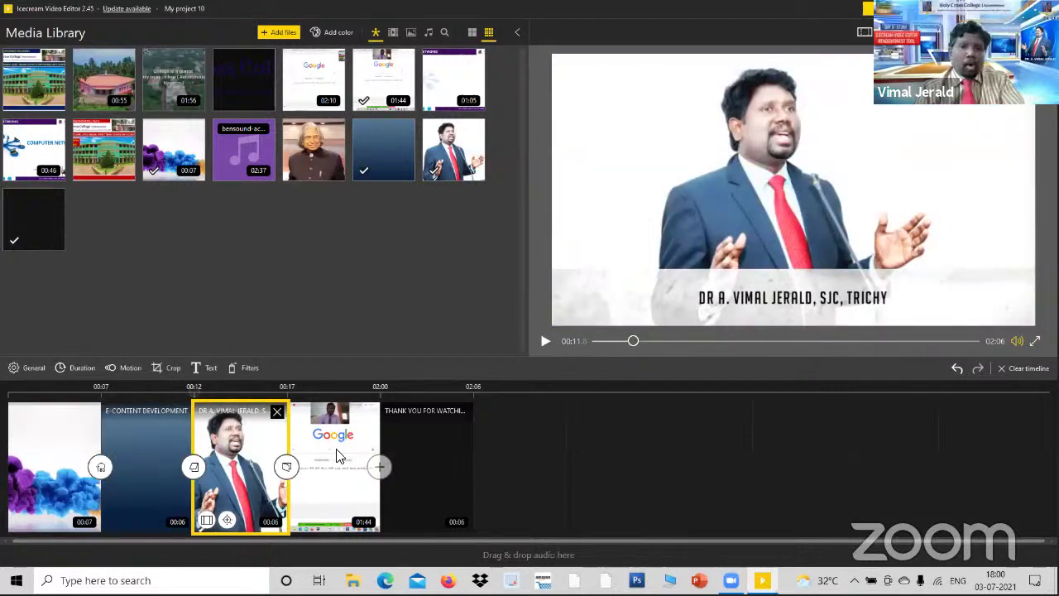
left_click(338, 455)
left_click(445, 446)
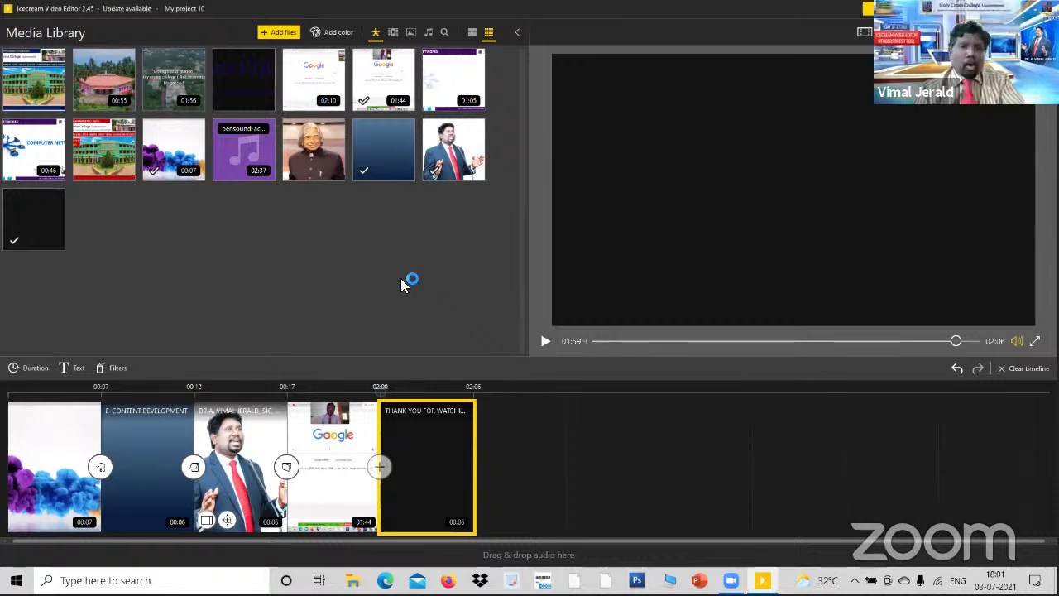
Place the bensound-acousticbreeze (3) music at the start of the audio track and set its volume to 9%.
mouse_move(247, 142)
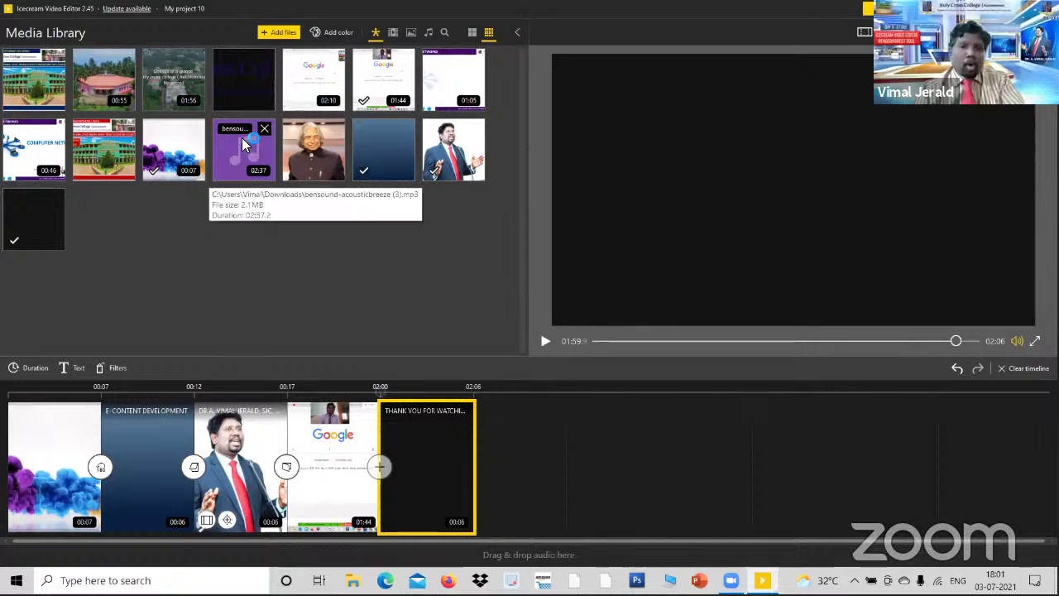
left_click_drag(240, 141, 244, 157)
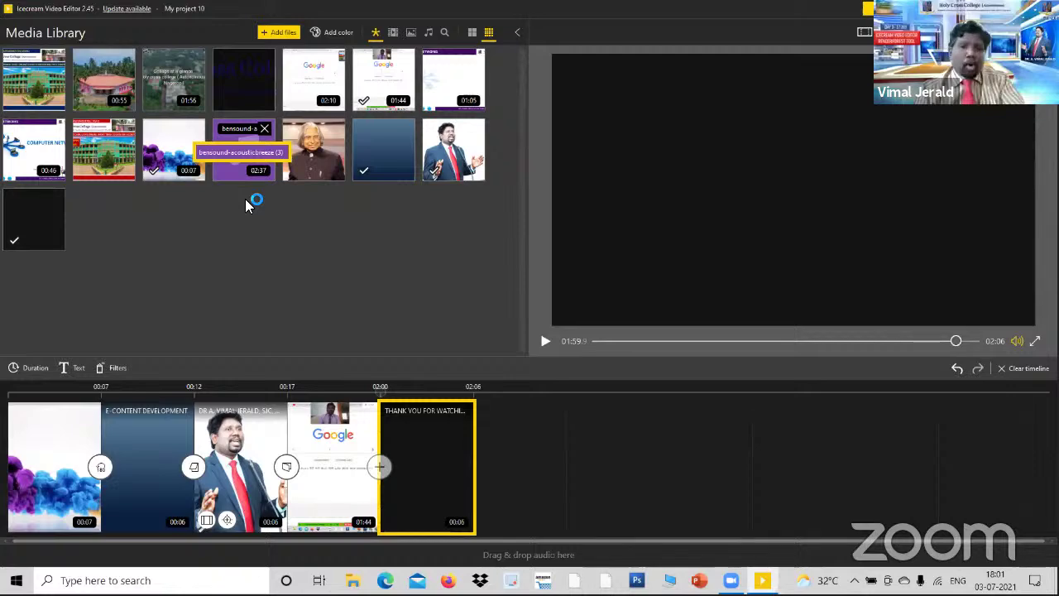
left_click_drag(245, 215, 69, 539)
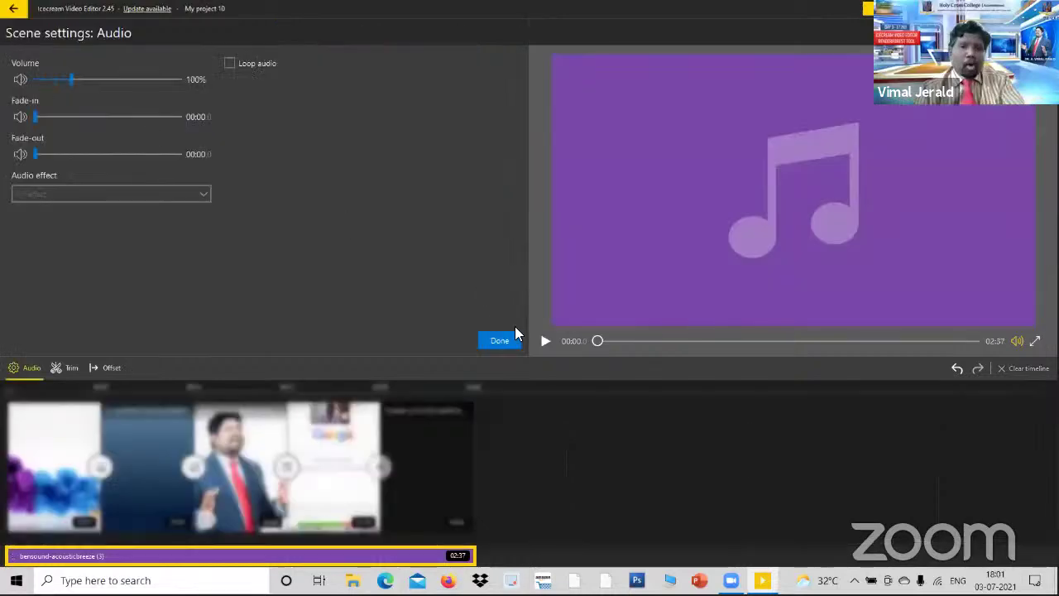
left_click(545, 340)
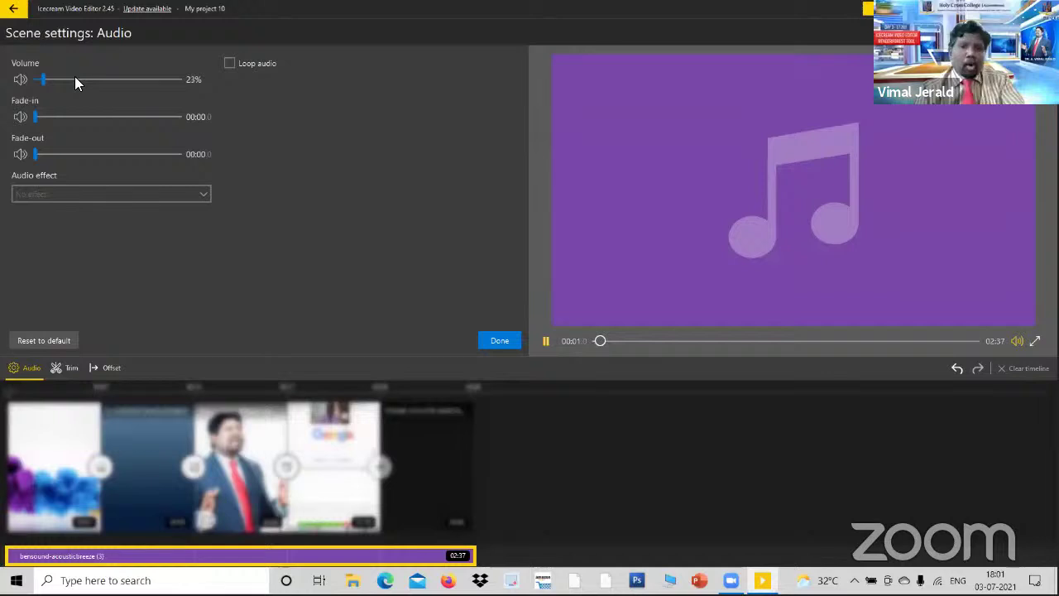
left_click(37, 80)
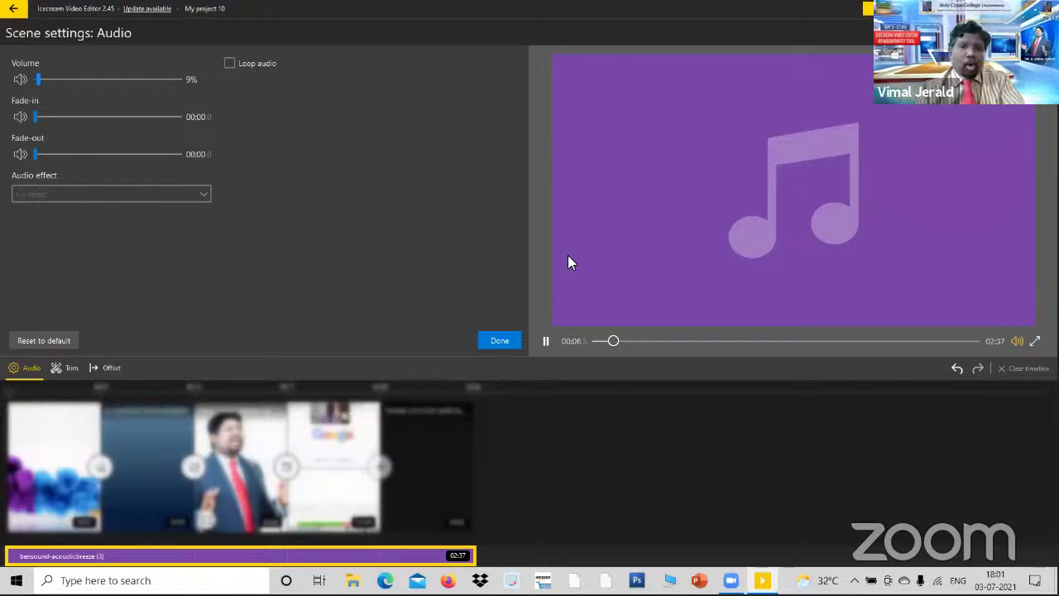
key("Escape")
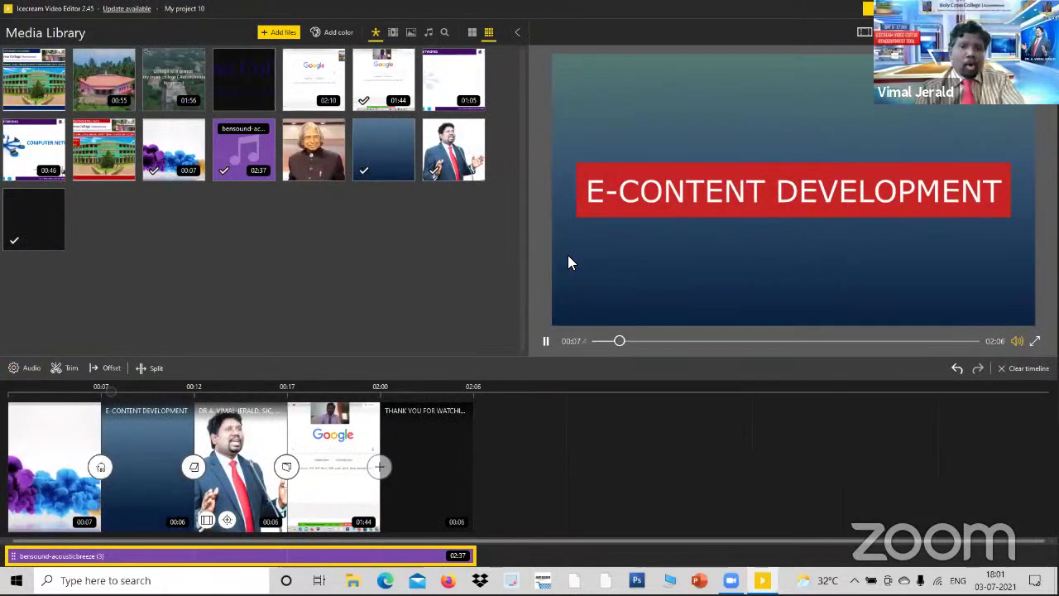
Play the assembled video with its background music from the beginning and pause it during the Google screen recording.
key("space")
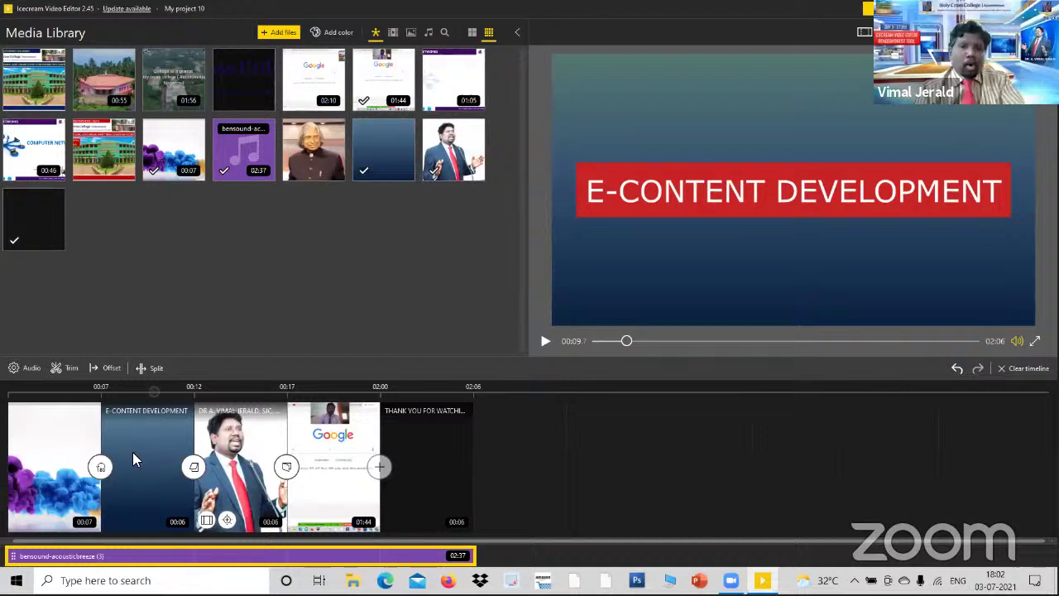
left_click_drag(620, 341, 594, 341)
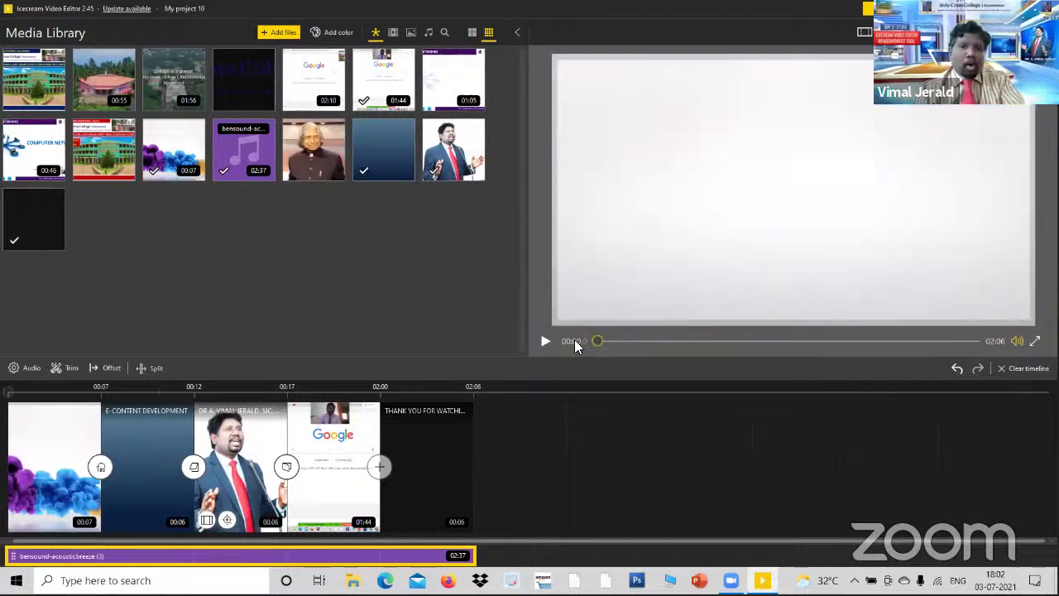
left_click(545, 342)
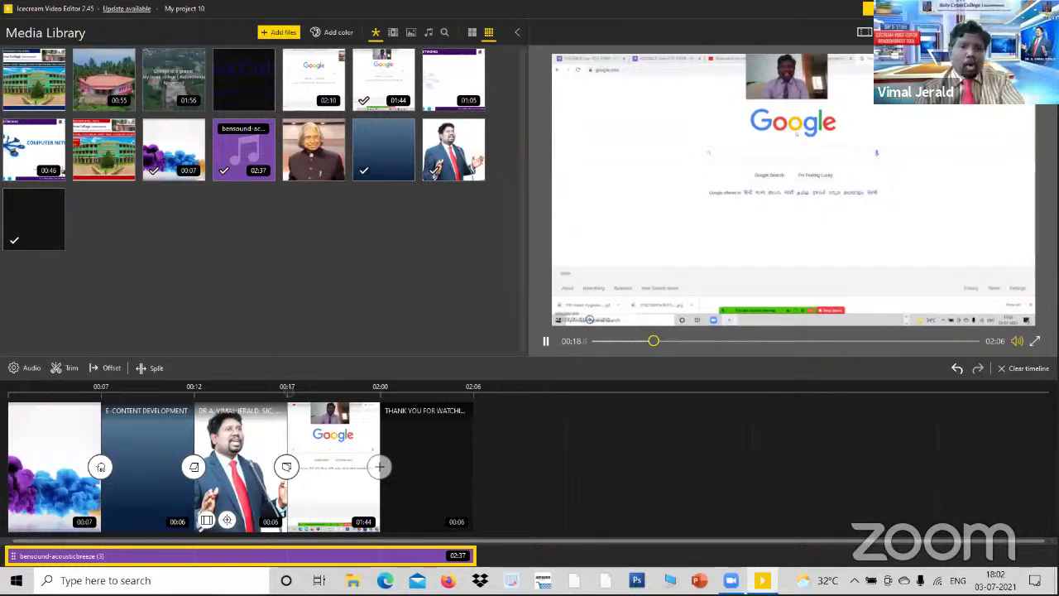
left_click(546, 341)
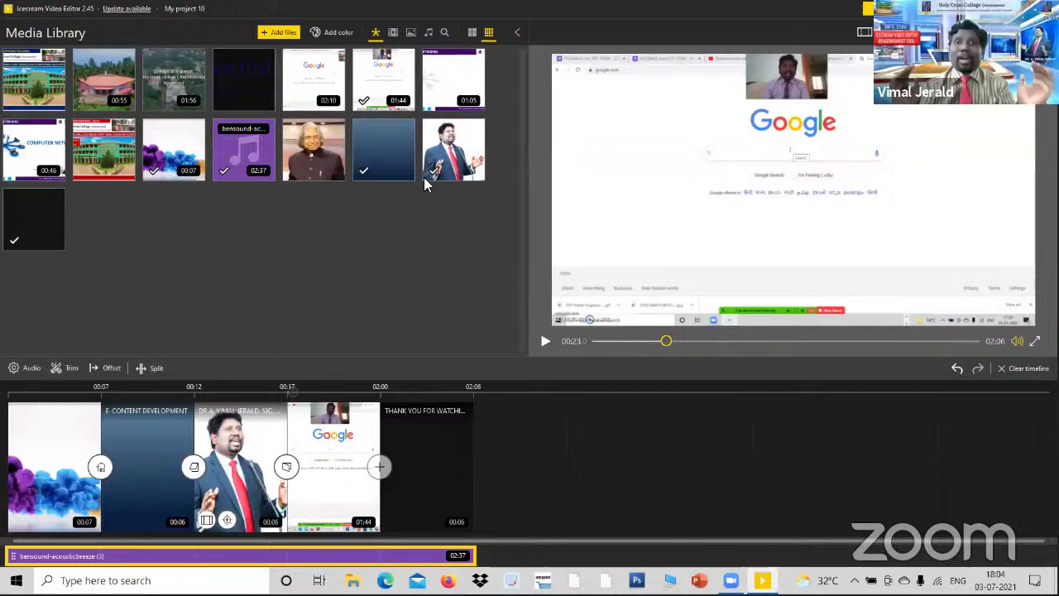
Set up the video export with the filename ICECREAMVIDEO and the Desktop folder HCC -NARGERCOIL/DAY 3 as the save location.
key("ctrl+e")
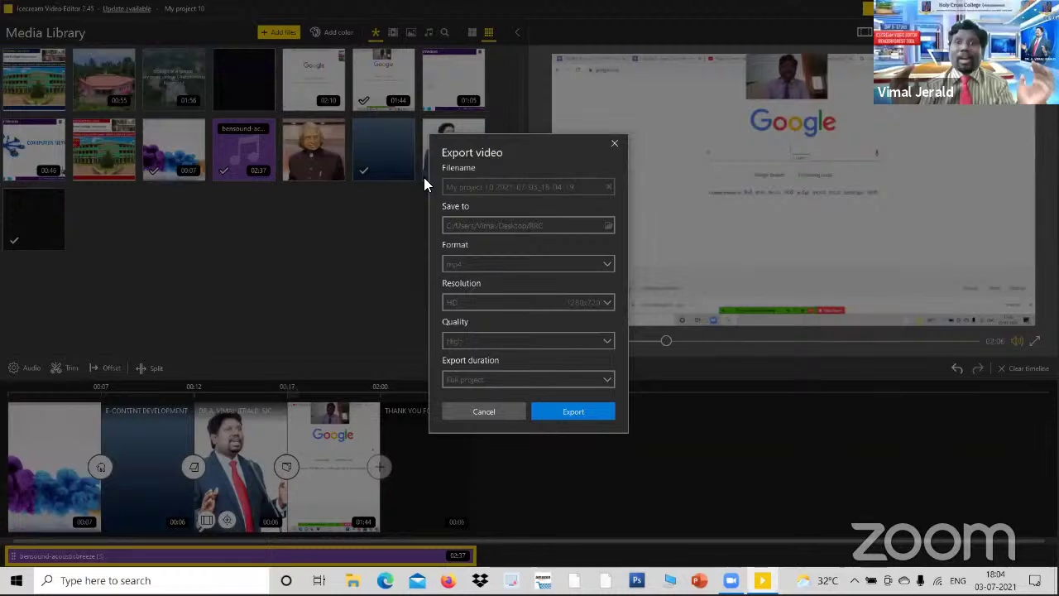
type("ICECREAMVIDEO")
left_click(608, 227)
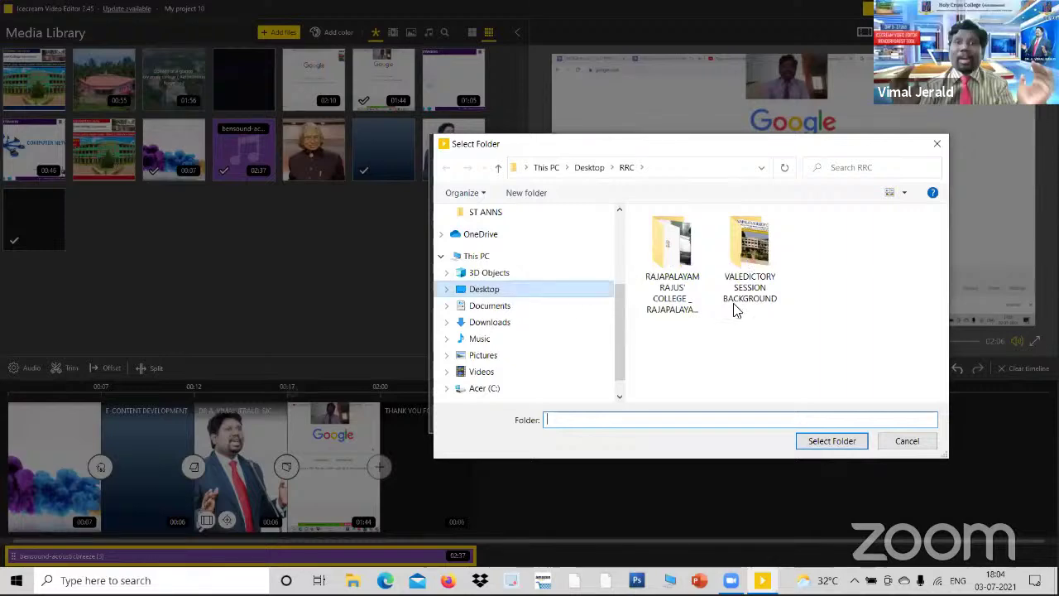
left_click(484, 289)
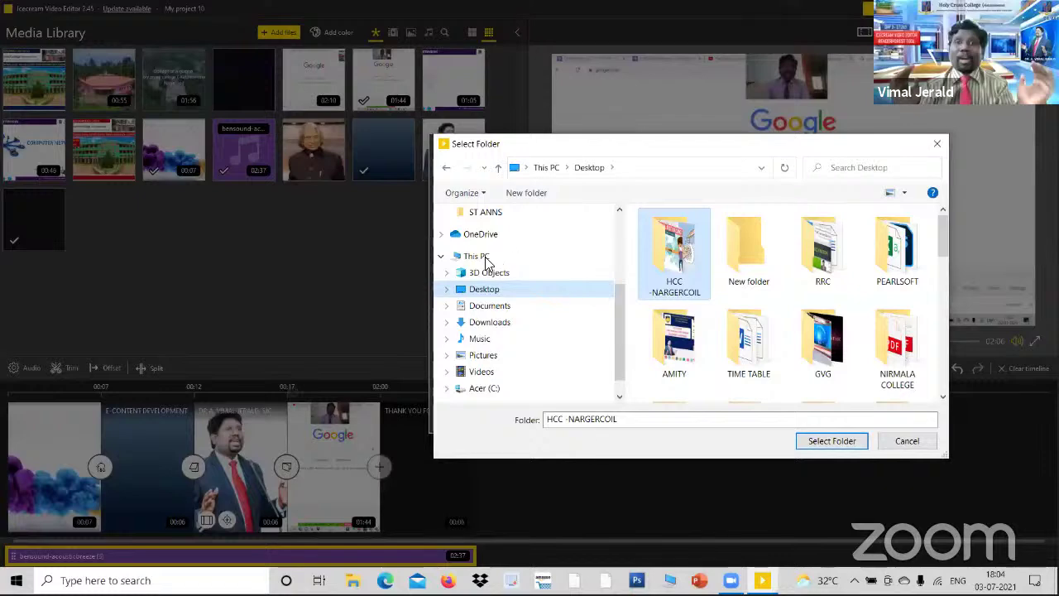
key("Return")
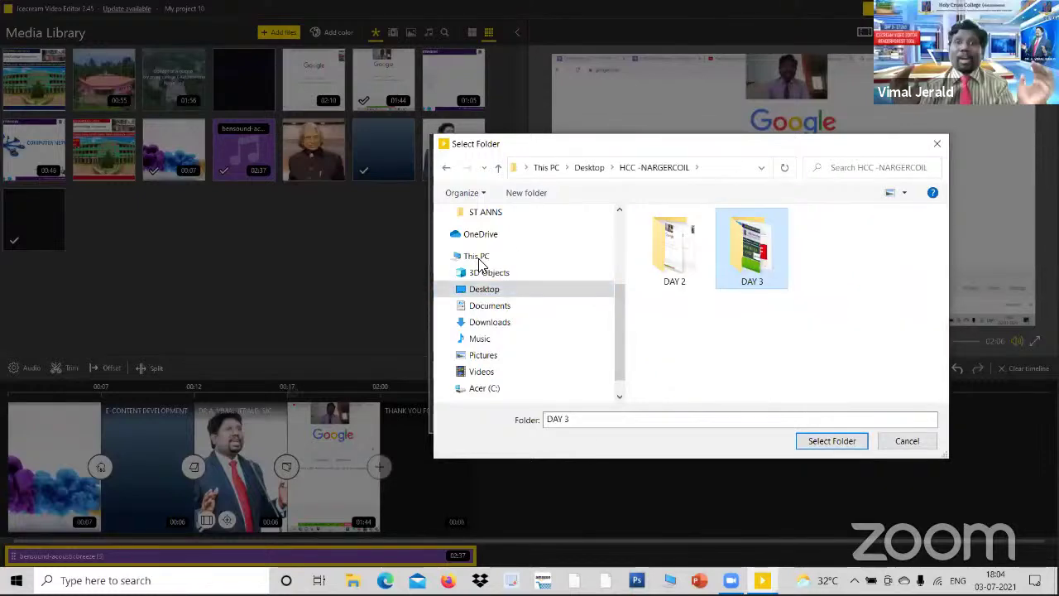
key("Return")
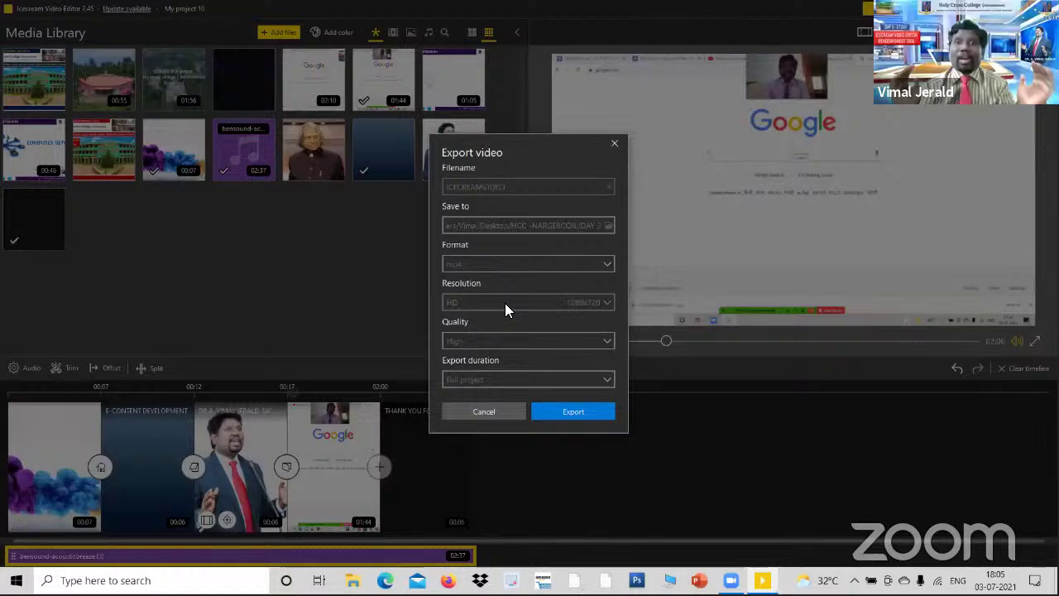
Check the available resolutions, keep HD 1280x720 and export the full project as a high-quality mp4.
left_click(594, 303)
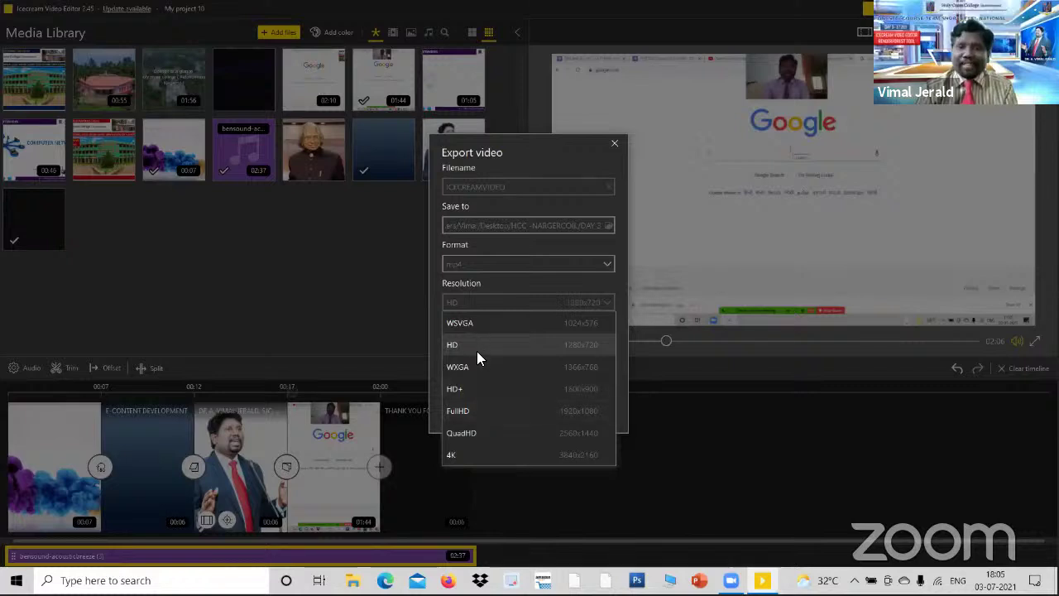
left_click(373, 331)
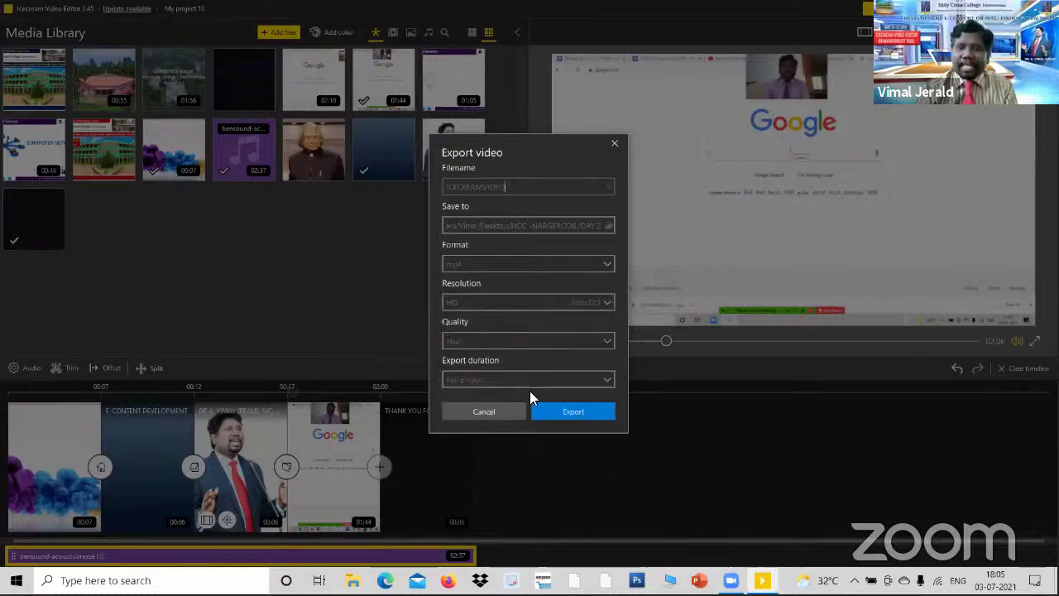
left_click(571, 412)
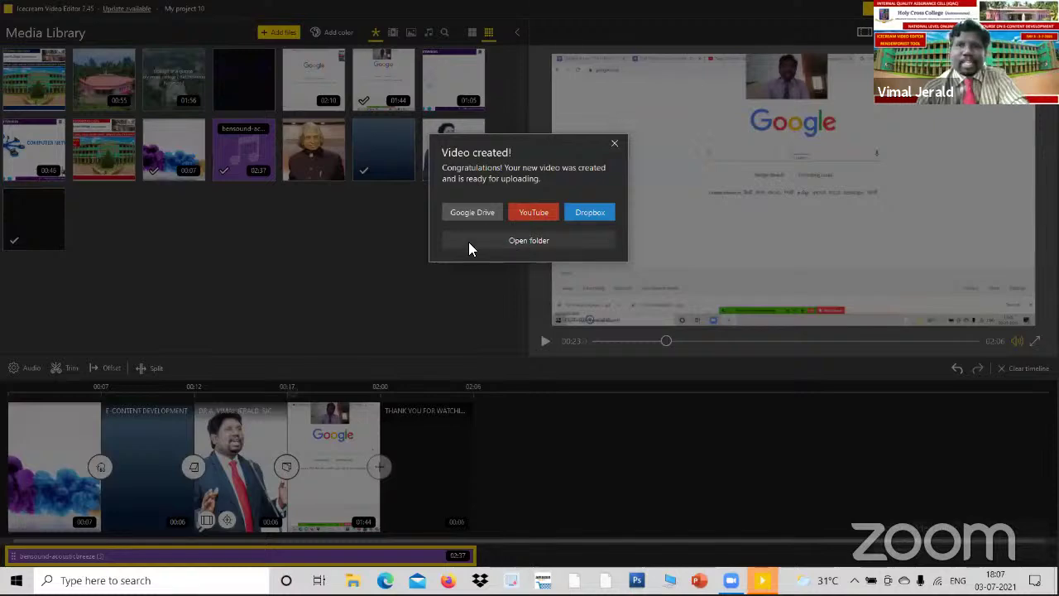
Open the exported ICECREAMVIDEO file from the DAY 3 folder in VLC media player and skip ahead to its closing part.
left_click(565, 343)
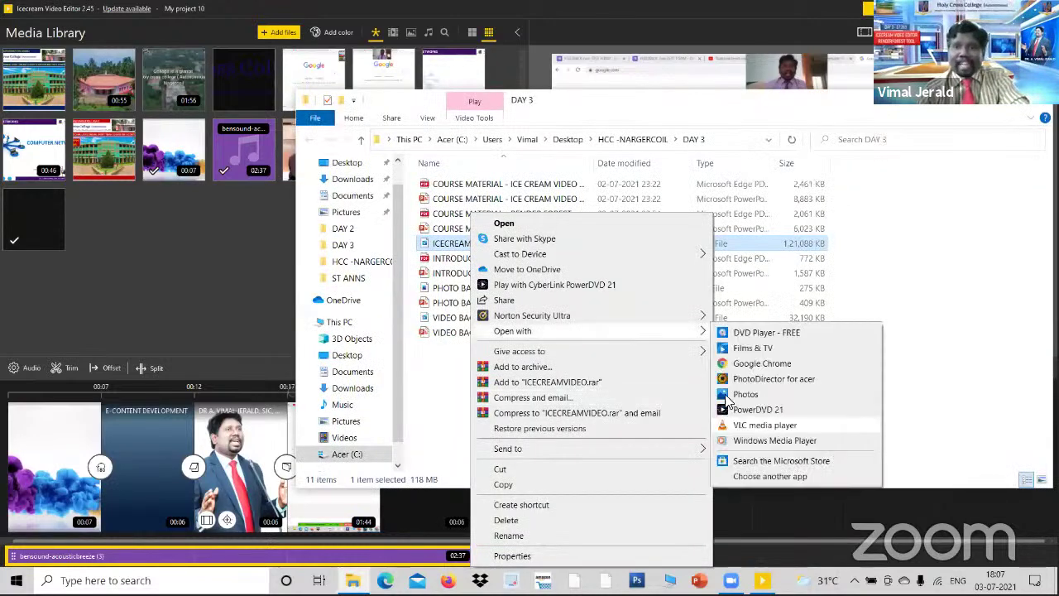
left_click(653, 376)
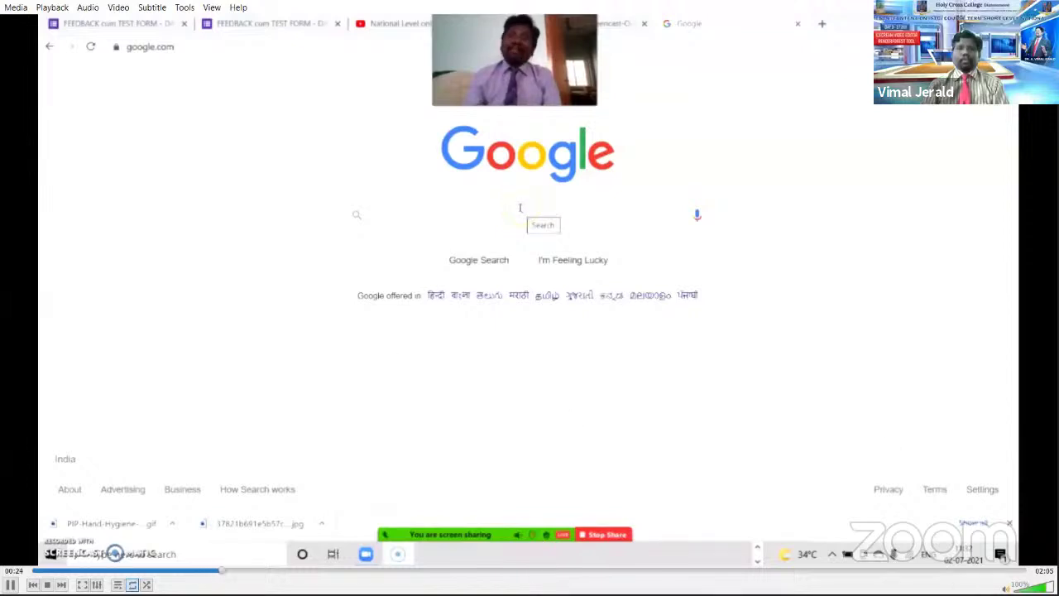
left_click(982, 570)
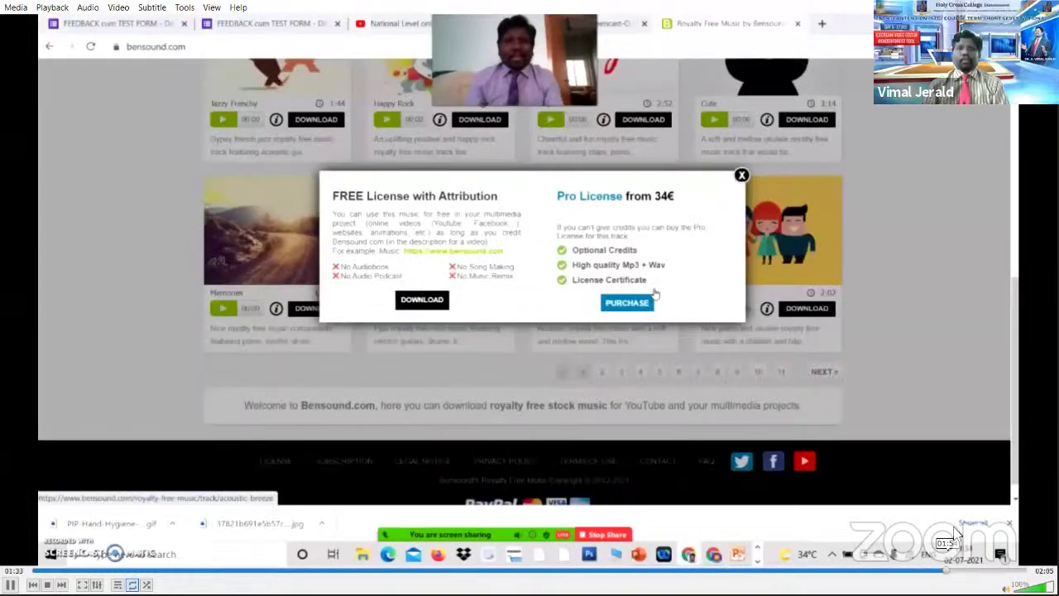
left_click(1004, 569)
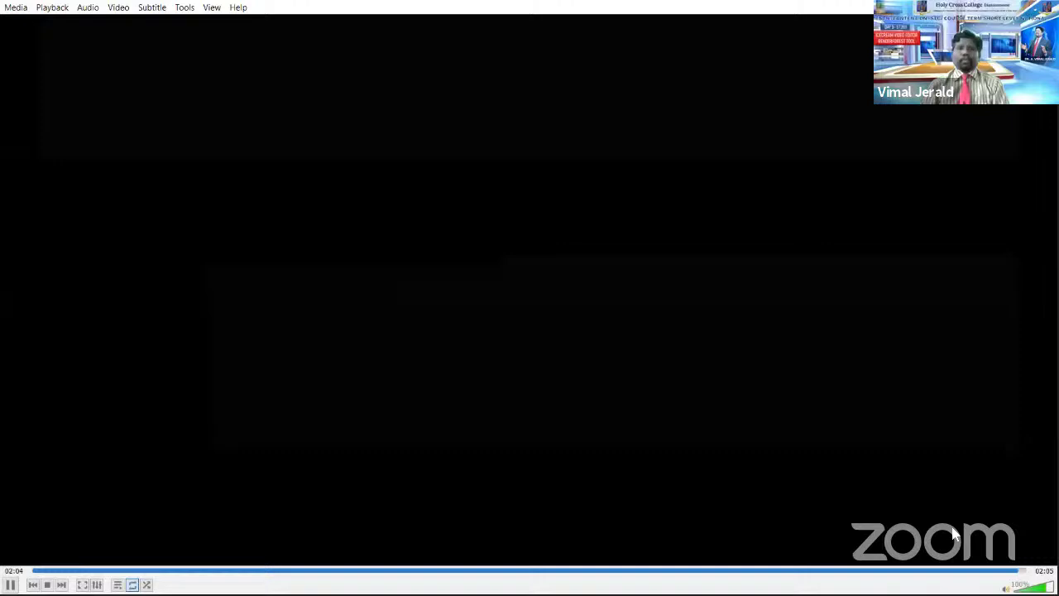
Stop the exported video's playback in VLC and switch back to the project in Icecream Video Editor.
right_click(284, 172)
left_click(321, 215)
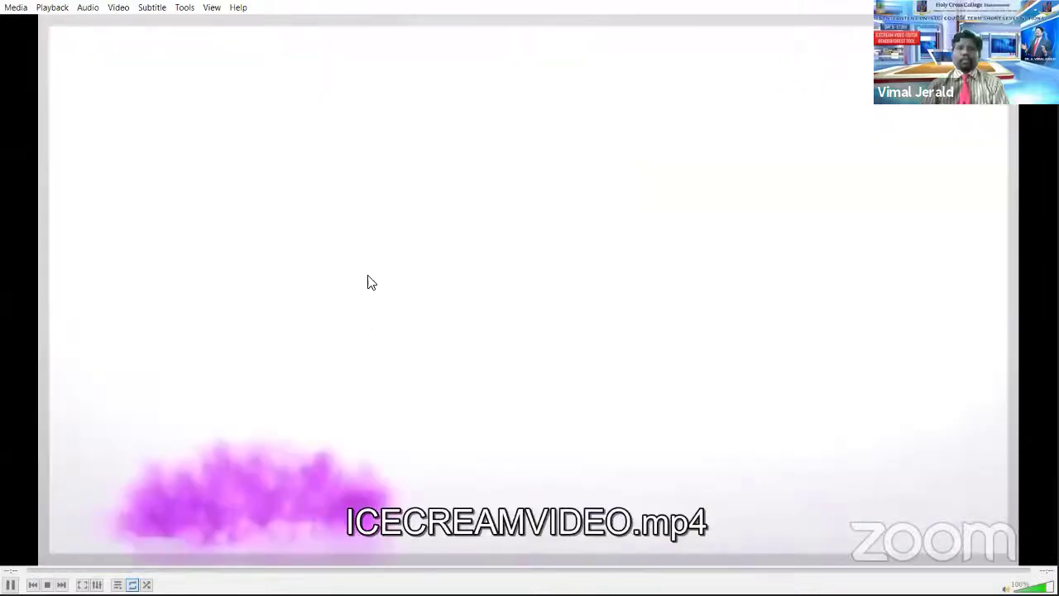
right_click(326, 225)
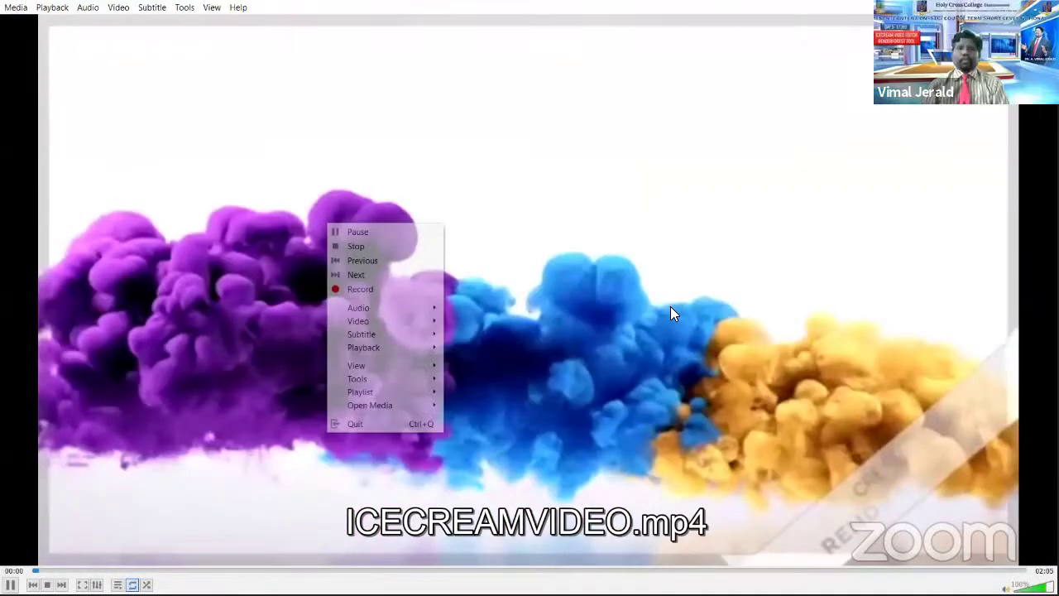
key("Down")
key("Down")
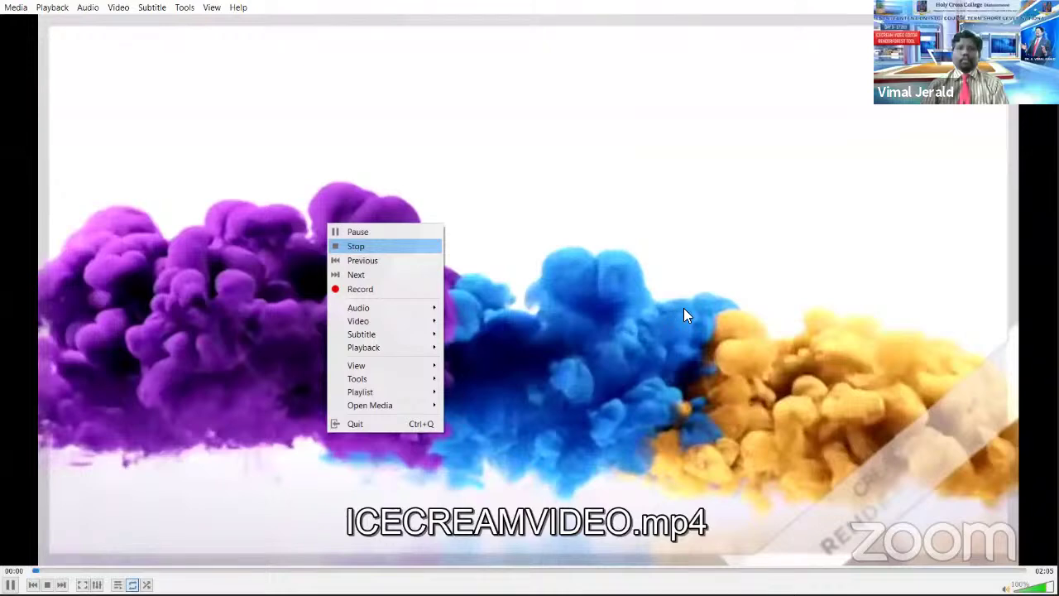
key("Return")
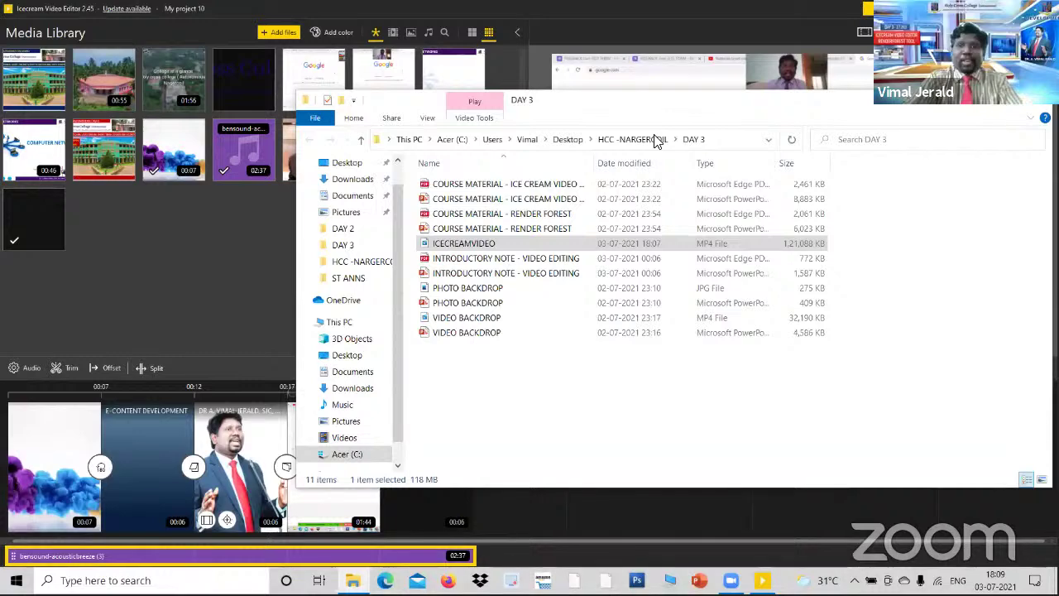
key("alt+Tab")
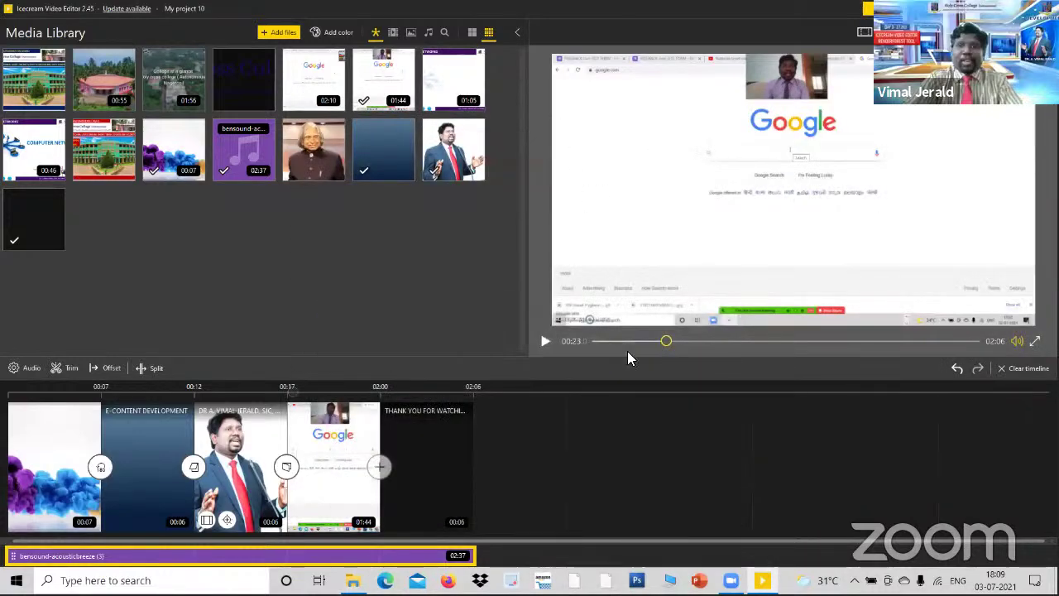
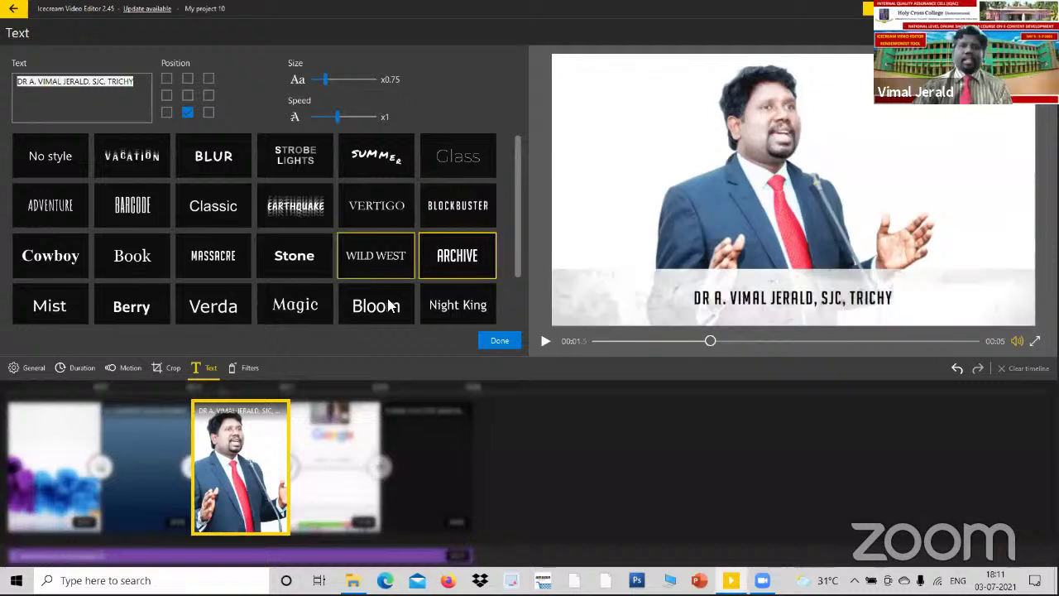
Try the Bloom, Magic, Berry and Mist text styles on the speaker photo's caption and apply Night King.
left_click(374, 303)
left_click(296, 304)
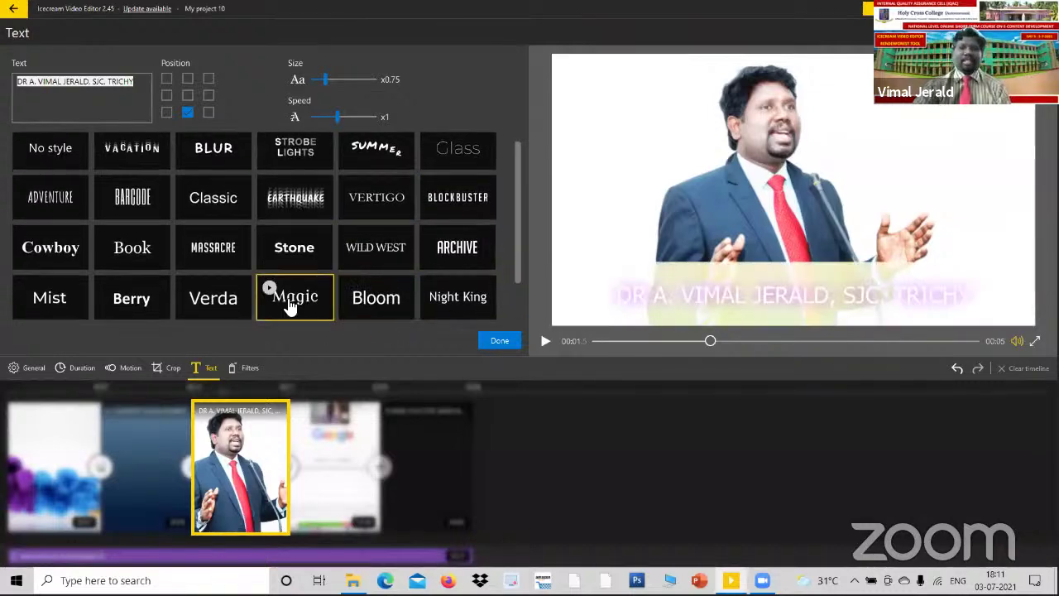
left_click(149, 307)
left_click(70, 294)
left_click(449, 278)
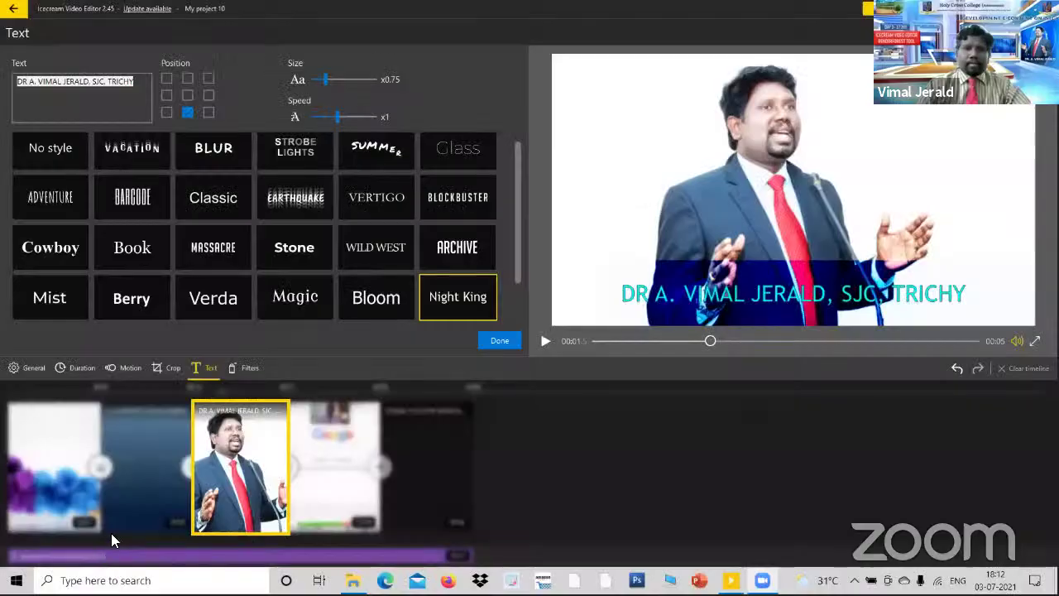
left_click(30, 369)
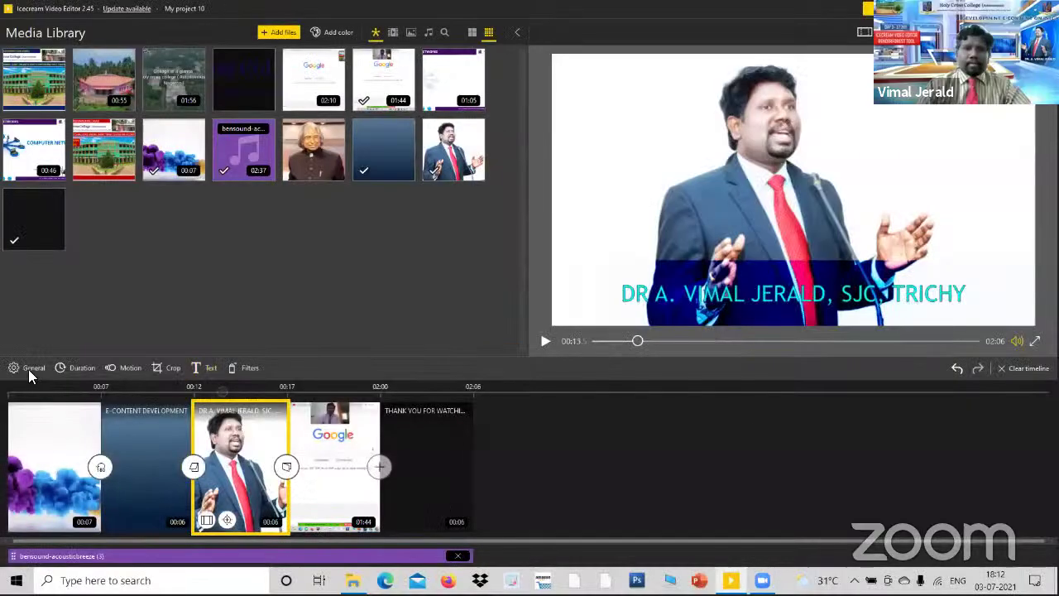
Review the background music's audio settings, and play the project from the start, pausing it early in the Google screen recording.
left_click(240, 556)
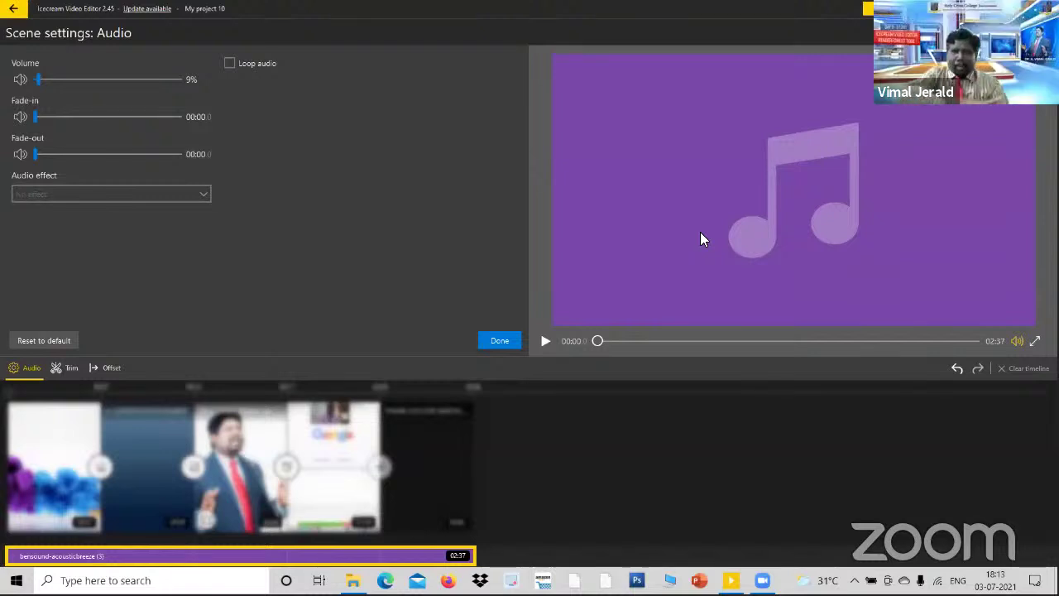
left_click(499, 340)
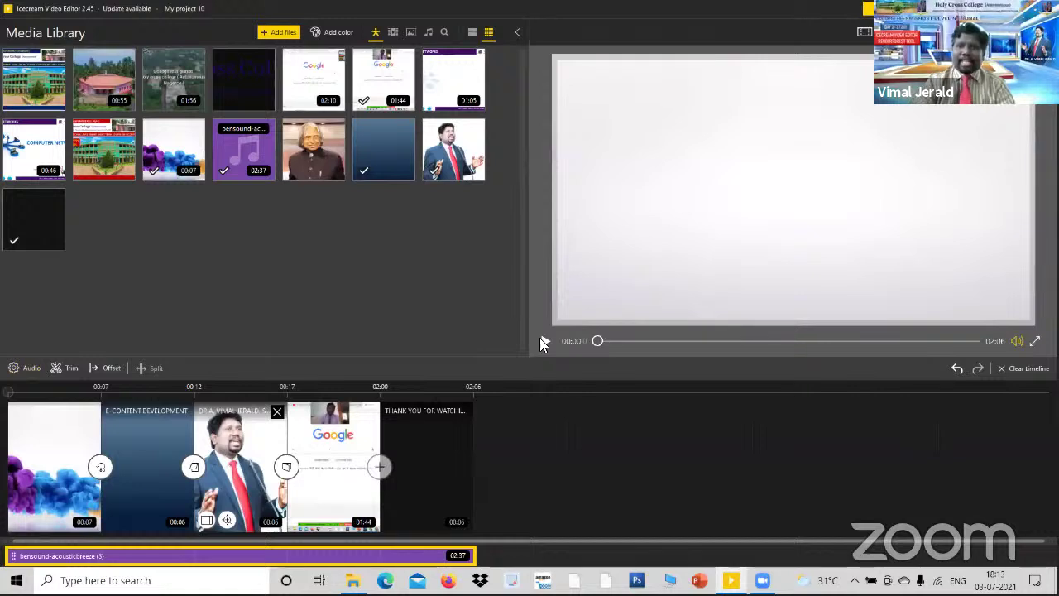
left_click(542, 342)
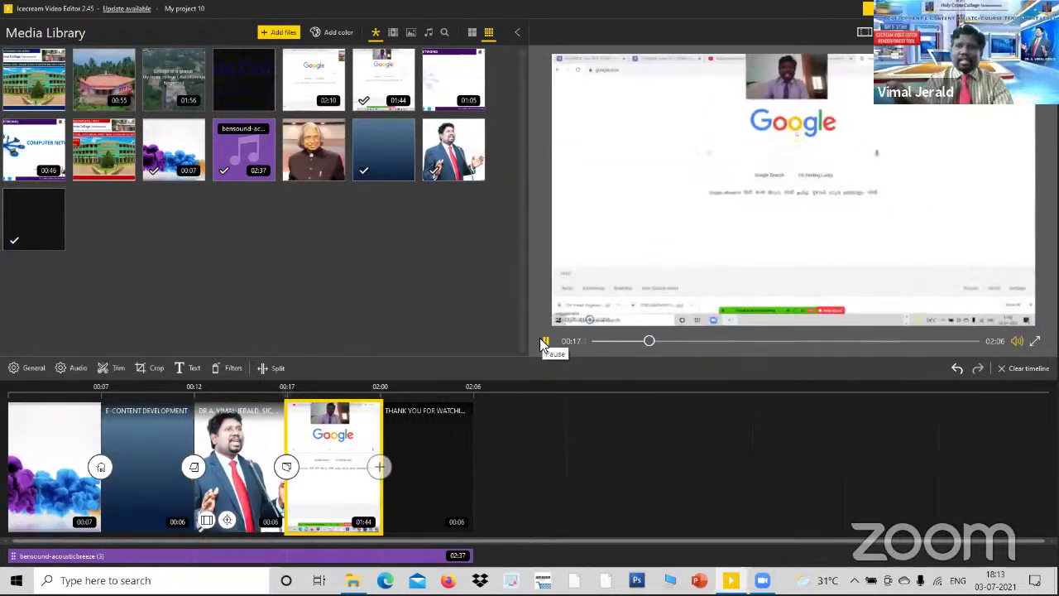
left_click(542, 342)
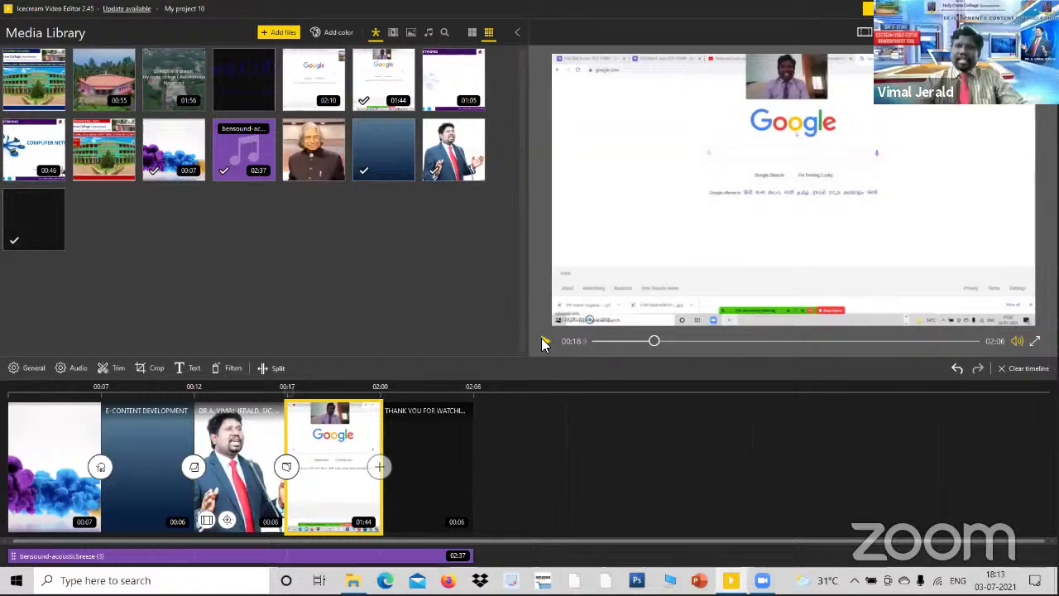